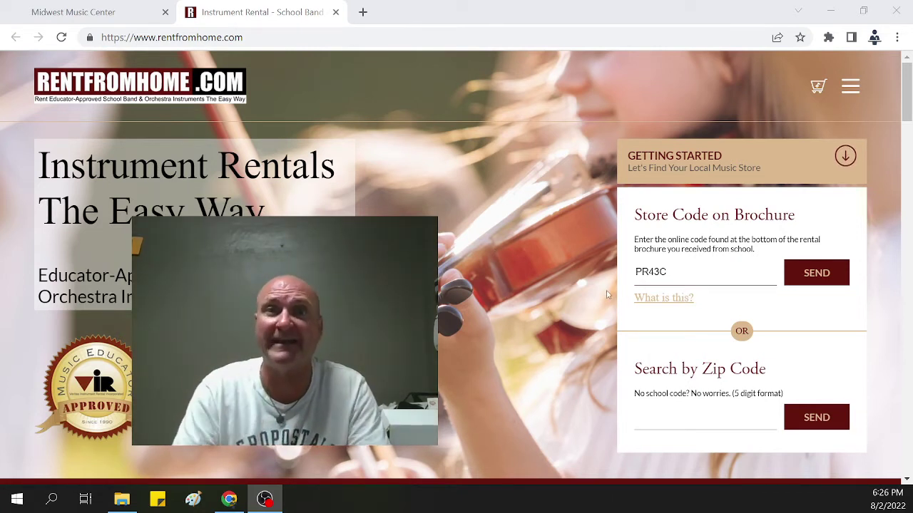
# Step: Submit the store code and browse Midwest Music Center's instrument grid
pyautogui.click(827, 278)
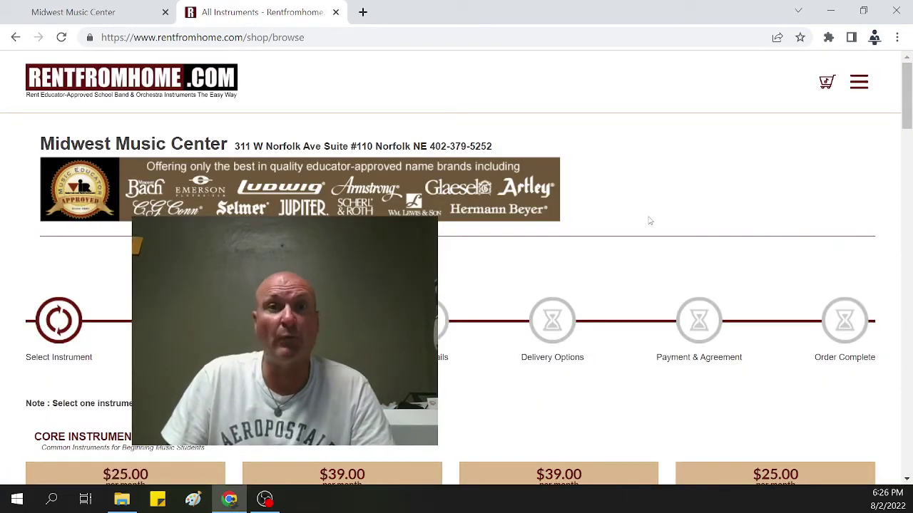
pyautogui.scroll(-1, 651, 223)
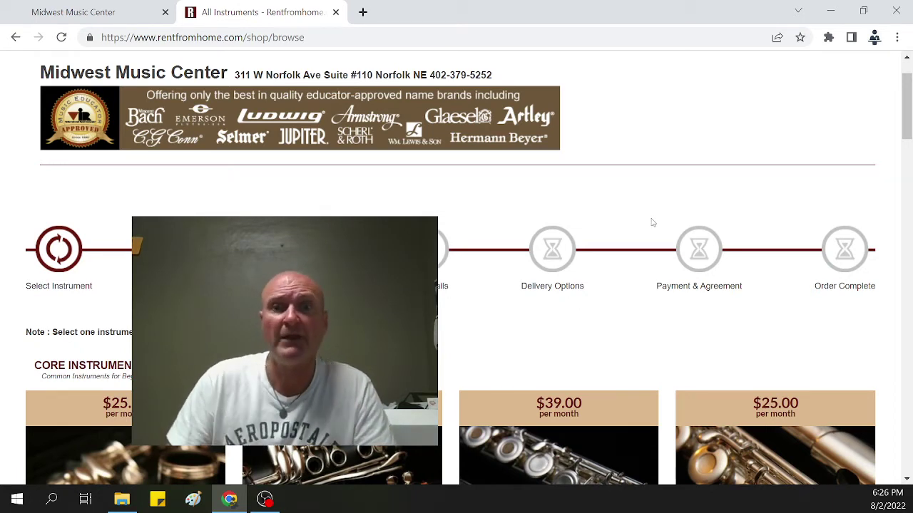
pyautogui.scroll(-3, 451, 309)
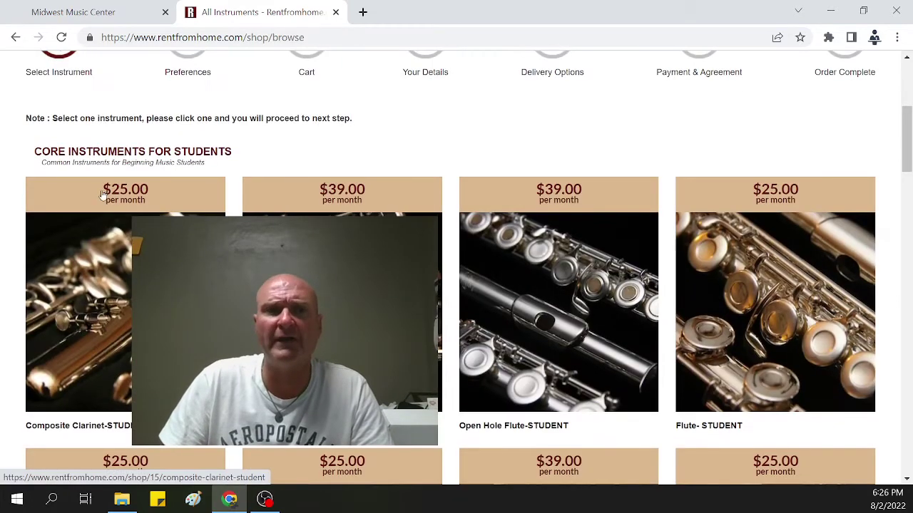
pyautogui.scroll(-1, 584, 303)
pyautogui.scroll(-1, 584, 303)
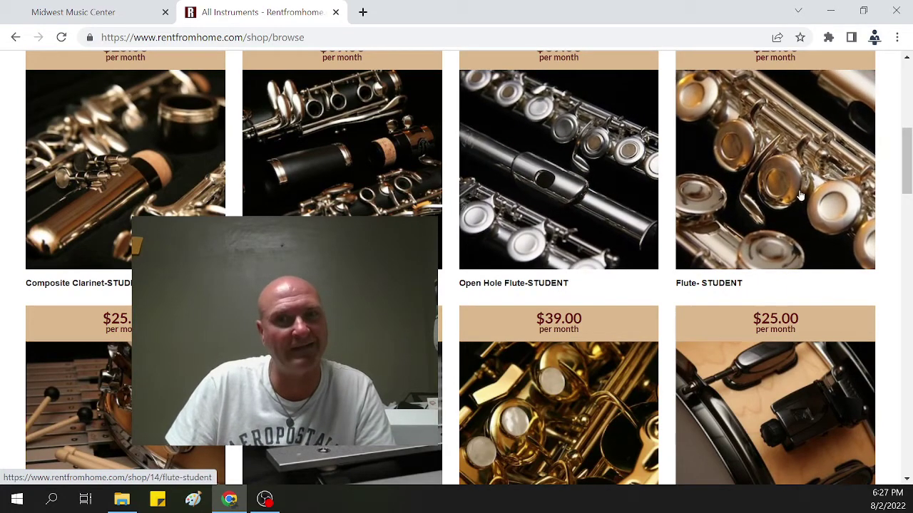
pyautogui.scroll(-3, 800, 216)
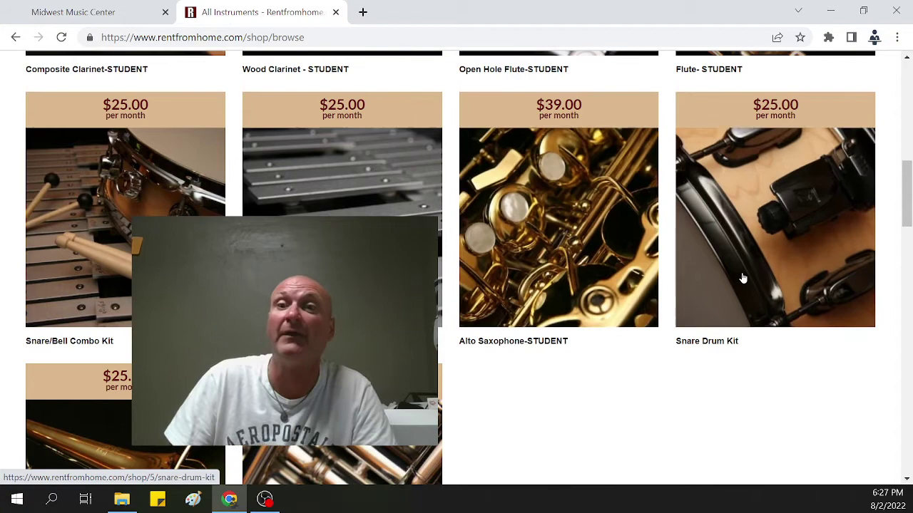
pyautogui.scroll(-2, 733, 295)
pyautogui.scroll(-2, 652, 325)
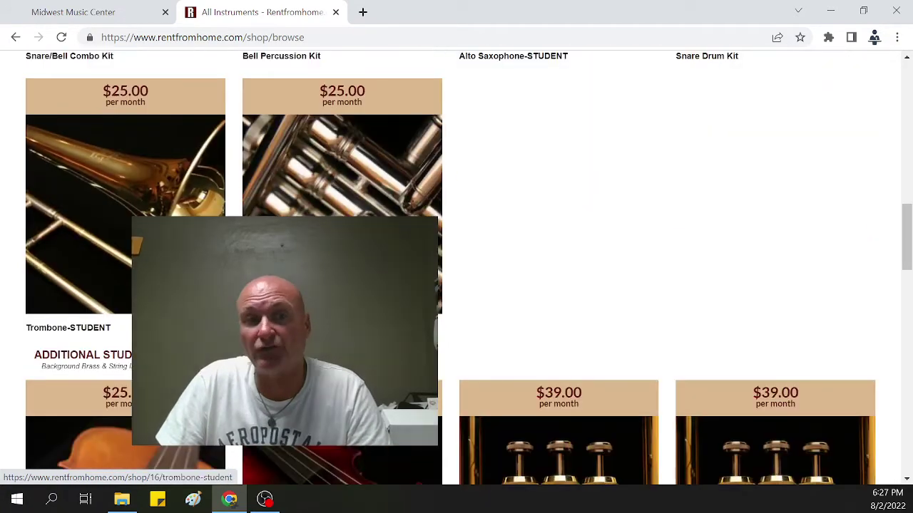
pyautogui.scroll(-4, 674, 291)
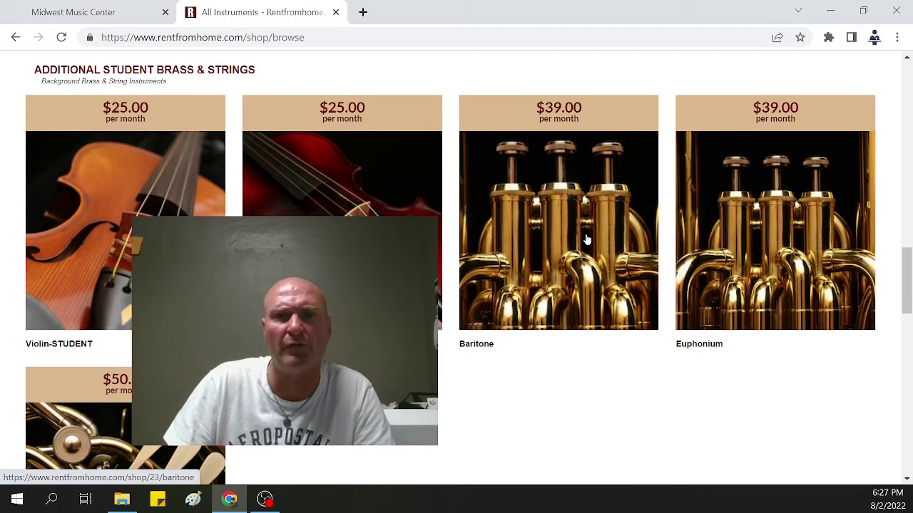
pyautogui.scroll(-3, 585, 243)
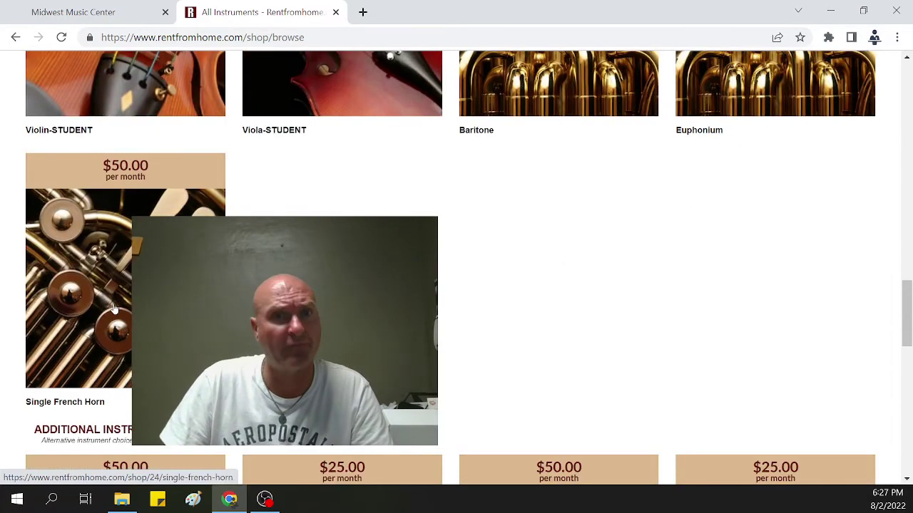
pyautogui.scroll(-4, 61, 305)
# Step: Find and open the Flute- STUDENT rental at $25.00 per month
pyautogui.scroll(2, 342, 385)
pyautogui.scroll(2, 342, 385)
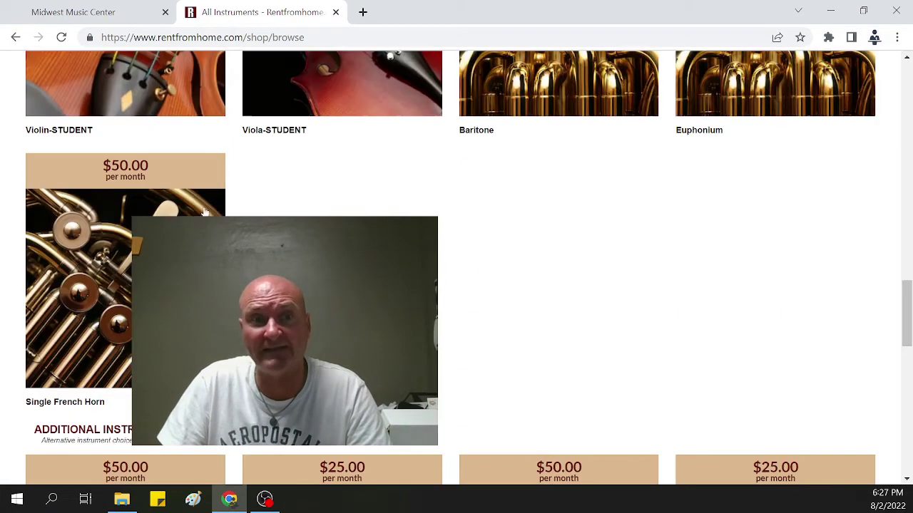
pyautogui.scroll(-3, 342, 385)
pyautogui.scroll(-1, 342, 385)
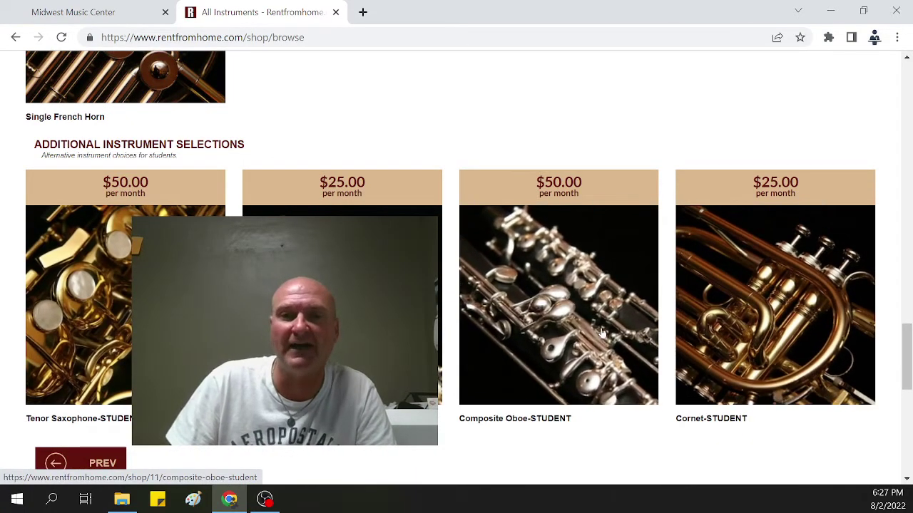
pyautogui.scroll(-1, 603, 333)
pyautogui.scroll(8, 542, 328)
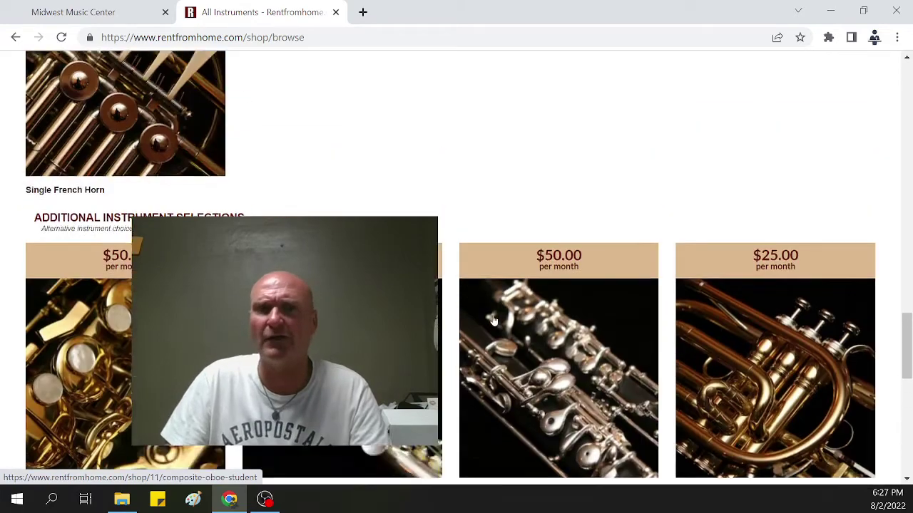
pyautogui.scroll(10, 493, 321)
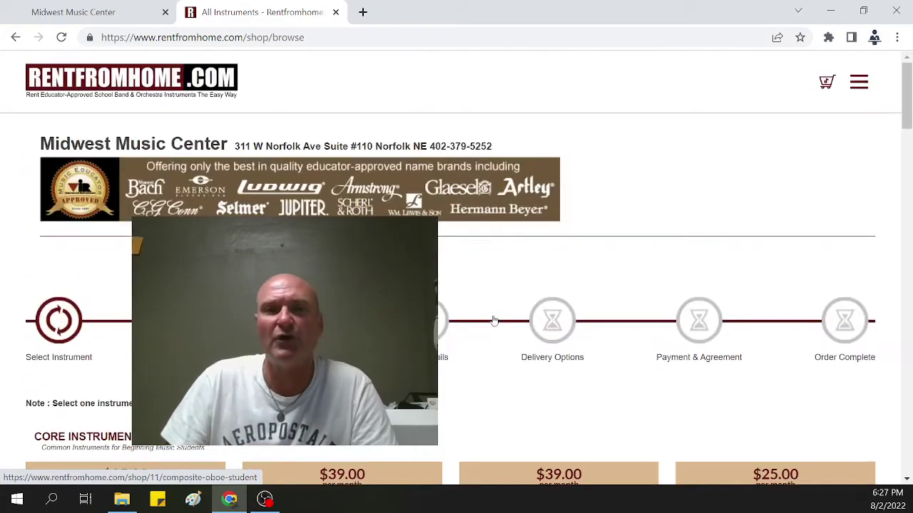
pyautogui.scroll(-4, 493, 321)
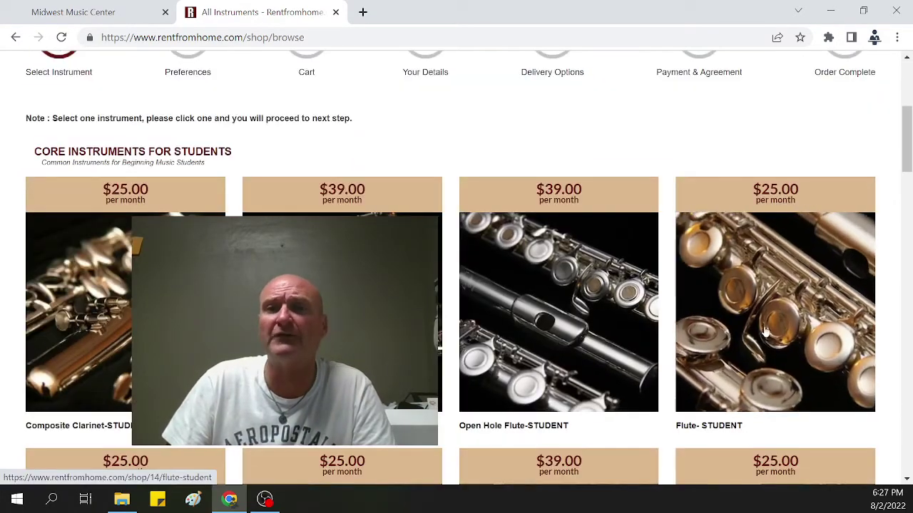
pyautogui.click(767, 331)
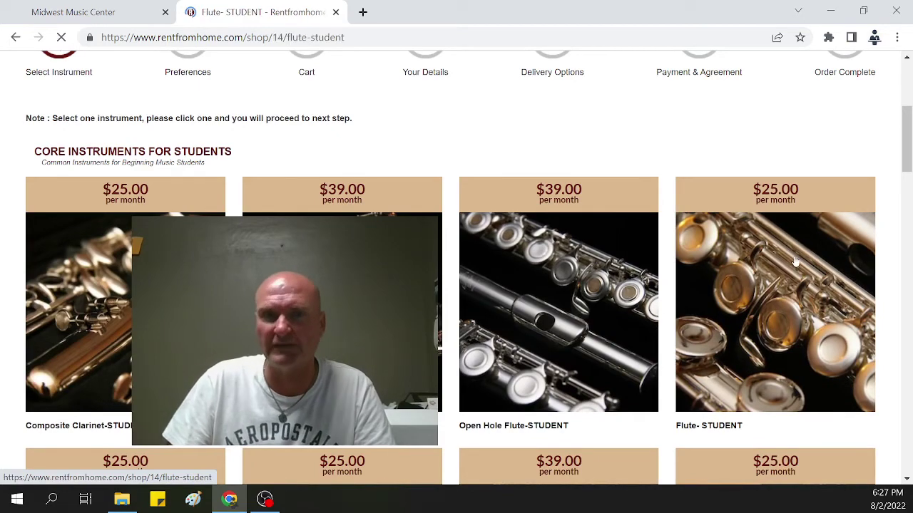
# Step: Set the flute's brand preferences to Artley first and Emerson second
pyautogui.scroll(-1, 464, 319)
pyautogui.scroll(-6, 464, 319)
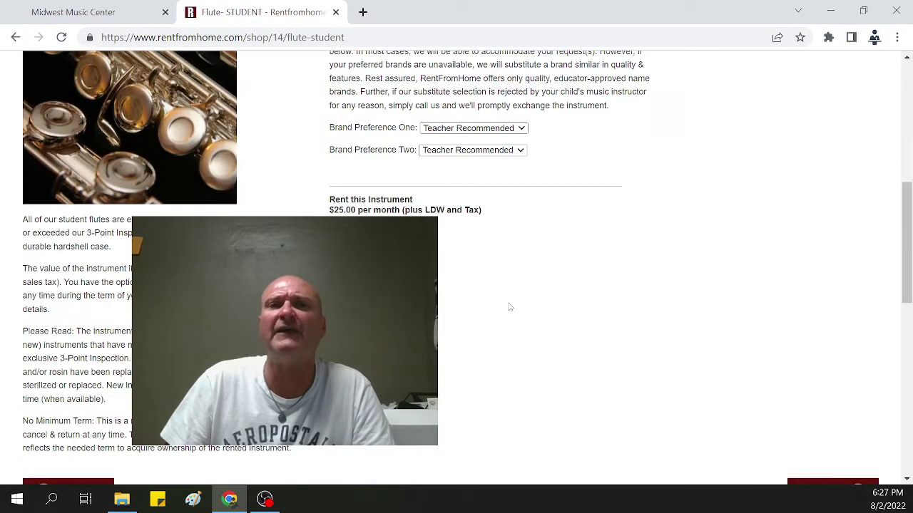
pyautogui.scroll(2, 509, 310)
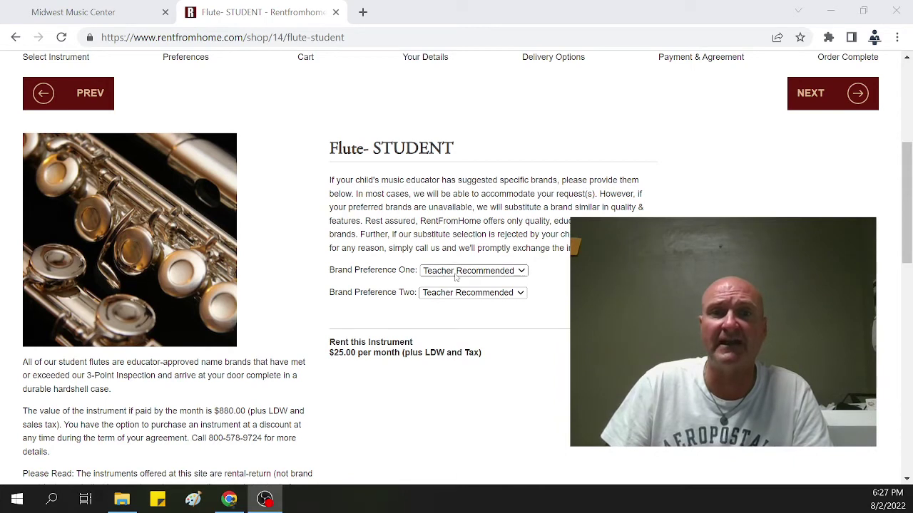
pyautogui.click(456, 274)
pyautogui.click(452, 304)
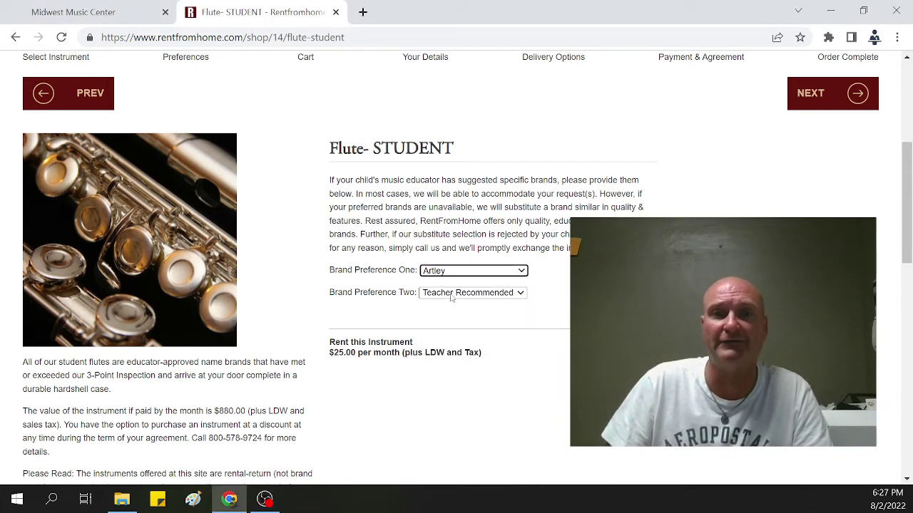
pyautogui.click(452, 295)
pyautogui.click(454, 337)
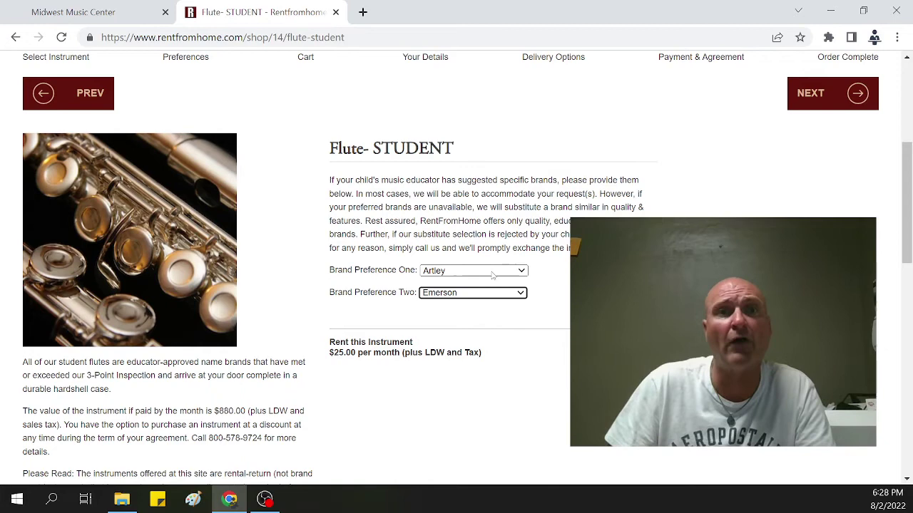
# Step: Send the Flute-STUDENT rental to the shopping cart
pyautogui.scroll(-2, 396, 288)
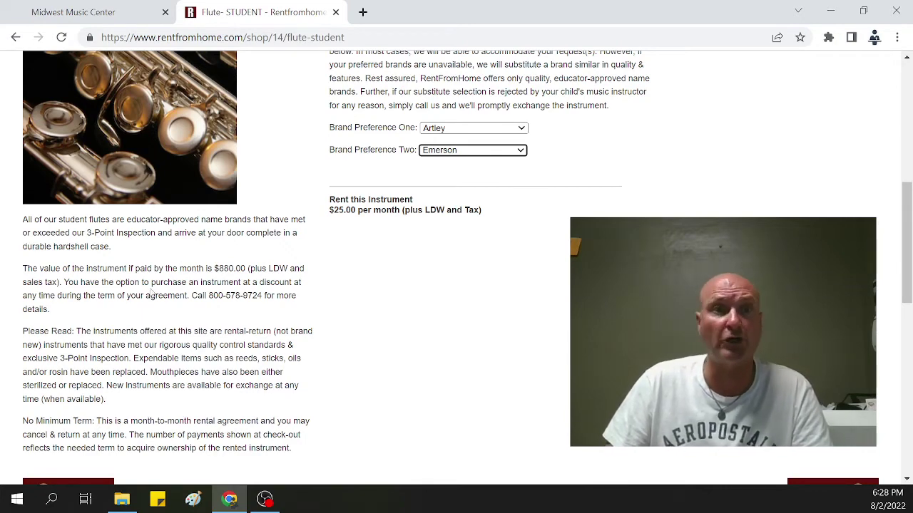
pyautogui.scroll(-2, 172, 285)
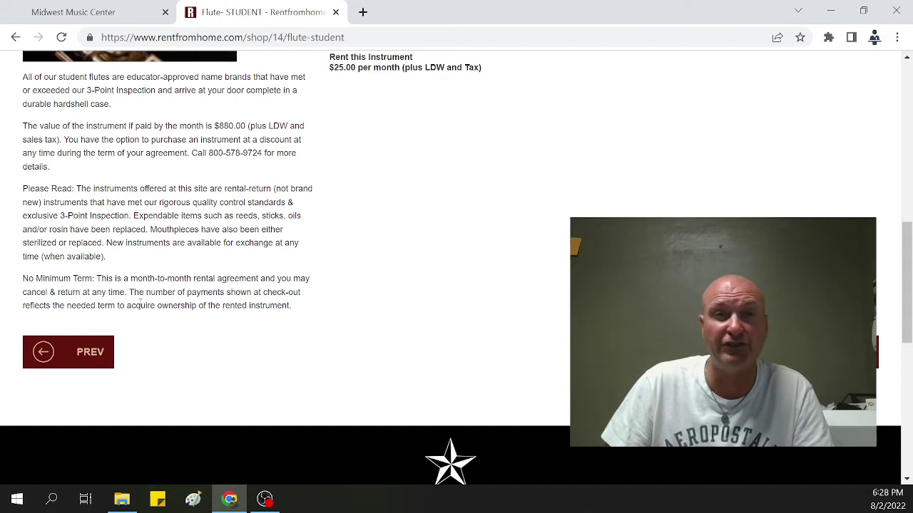
pyautogui.press('F5')
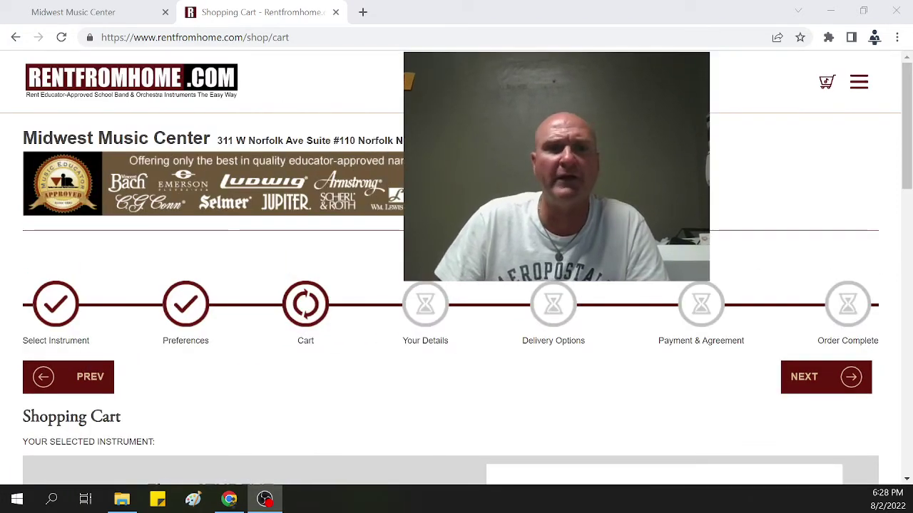
# Step: Review the cart's payment summary: $2.50 LDW, $1.93 tax, $29.43 due today
pyautogui.scroll(-1, 314, 349)
pyautogui.scroll(-3, 314, 350)
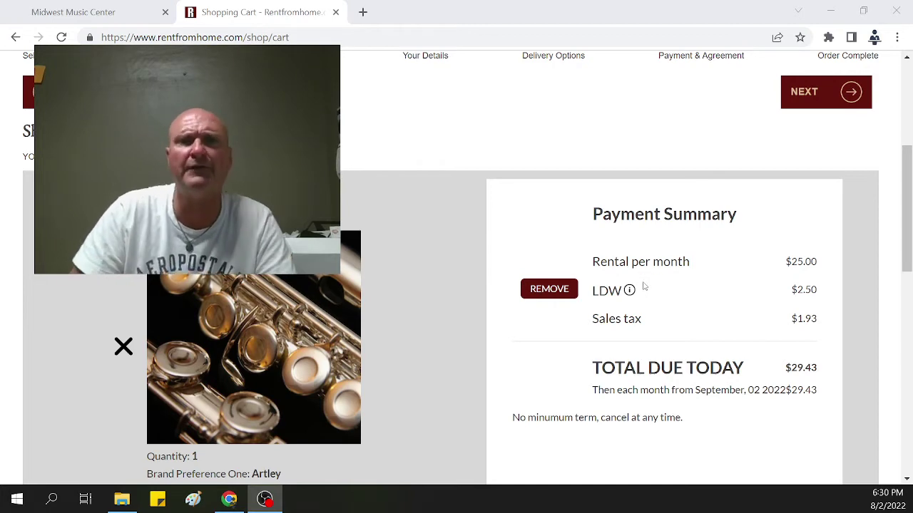
pyautogui.scroll(-4, 531, 281)
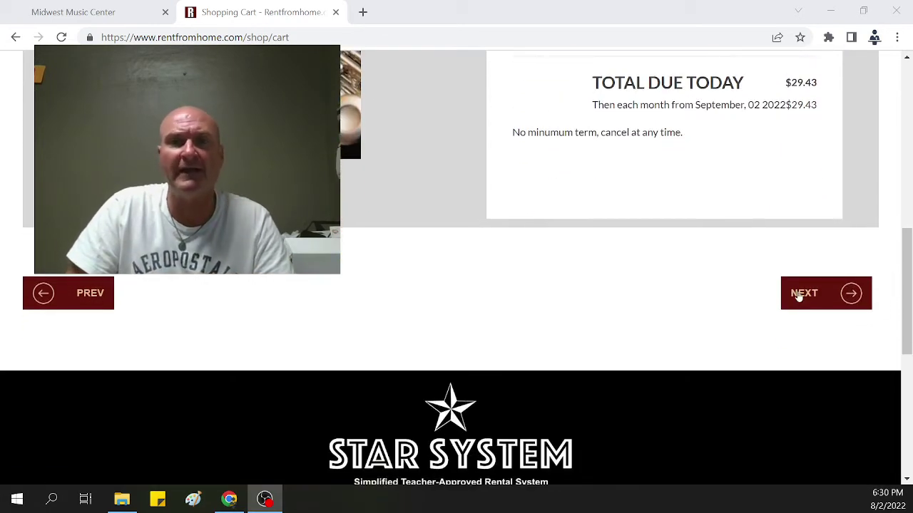
pyautogui.click(800, 293)
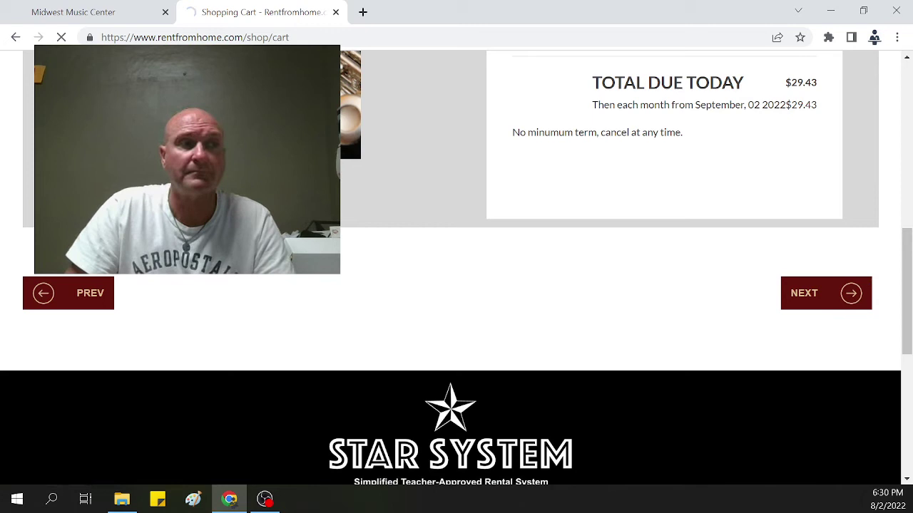
pyautogui.moveTo(187, 159); pyautogui.dragTo(734, 197)
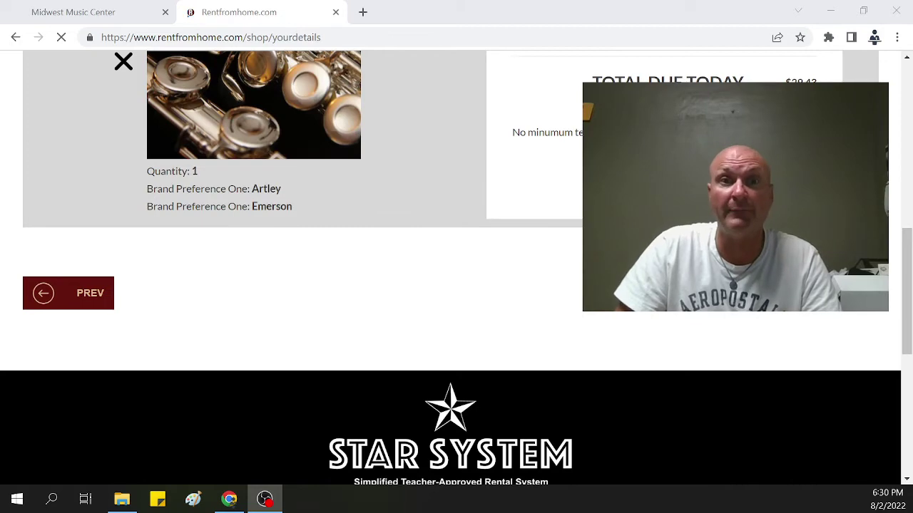
pyautogui.scroll(-3, 138, 330)
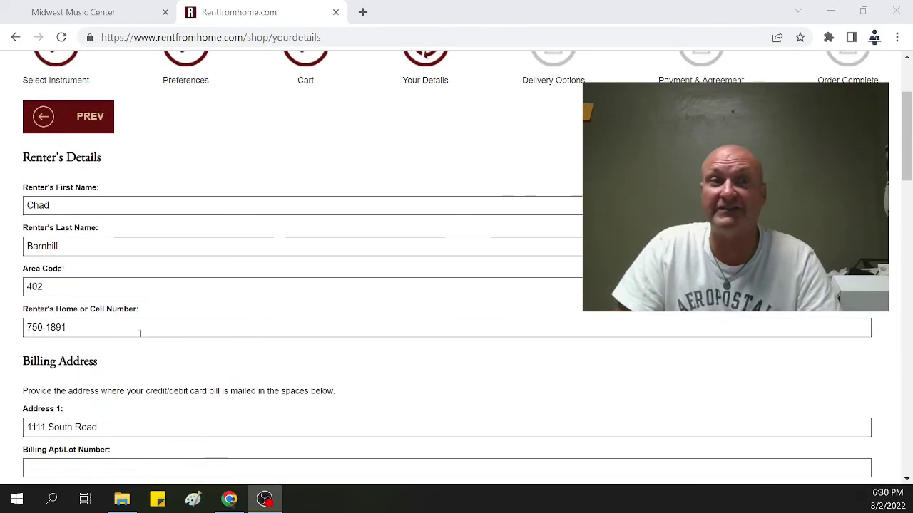
pyautogui.scroll(-1, 225, 276)
pyautogui.scroll(-1, 221, 189)
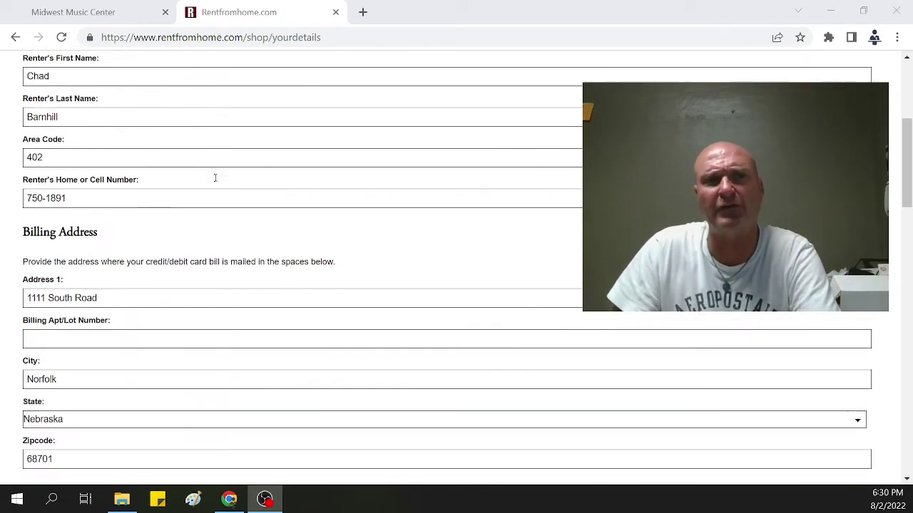
pyautogui.scroll(-1, 174, 118)
pyautogui.scroll(-1, 186, 136)
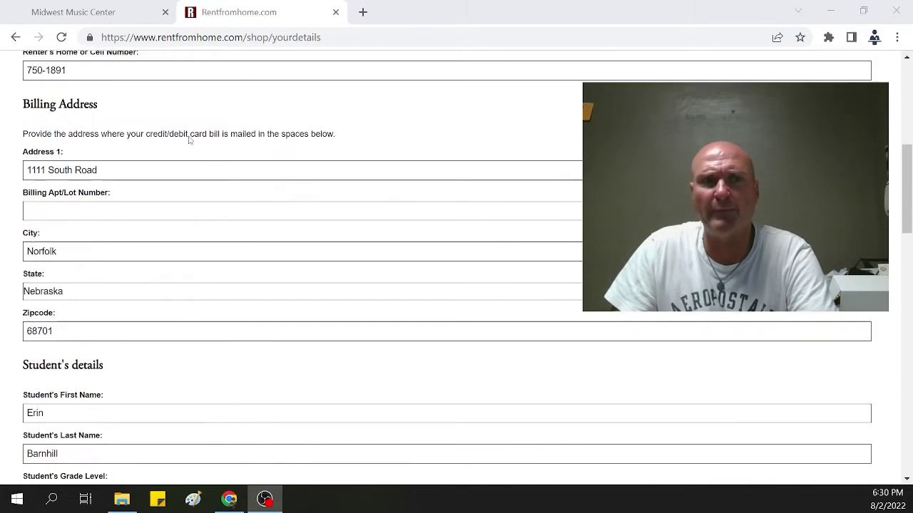
pyautogui.scroll(1, 187, 135)
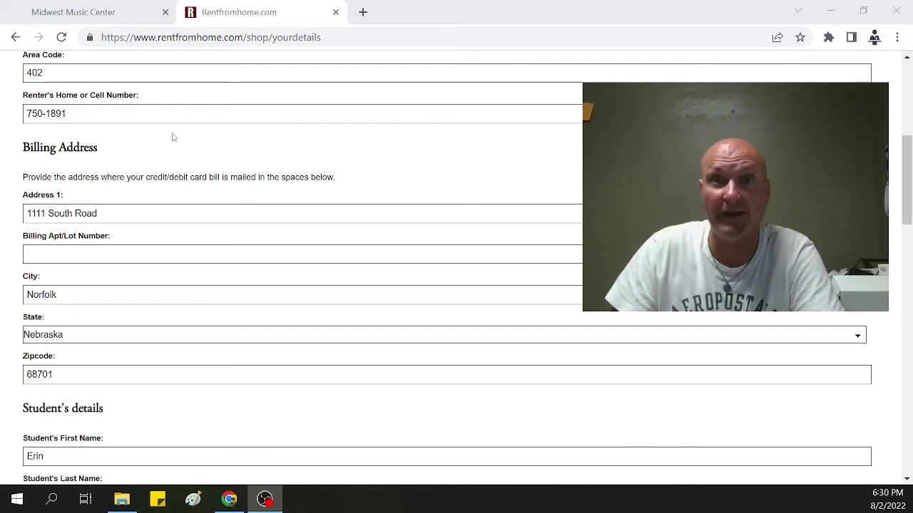
pyautogui.scroll(-1, 246, 171)
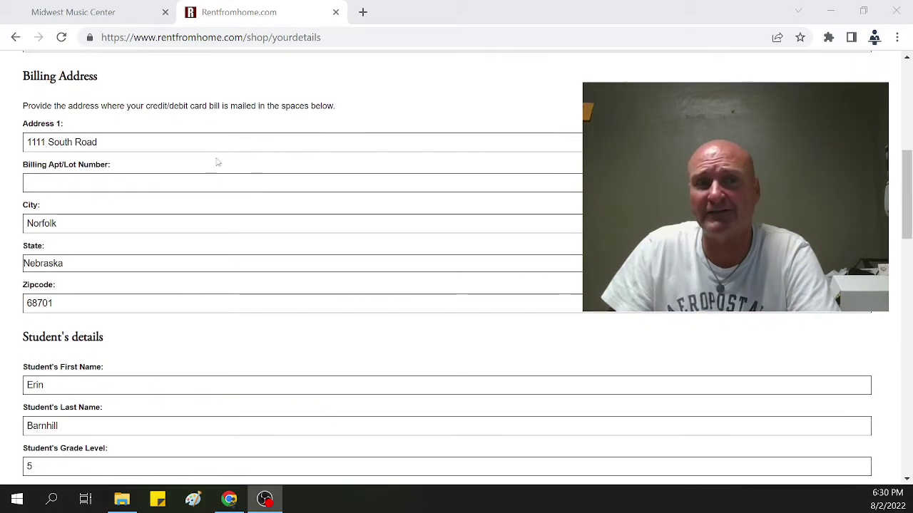
pyautogui.scroll(-3, 182, 143)
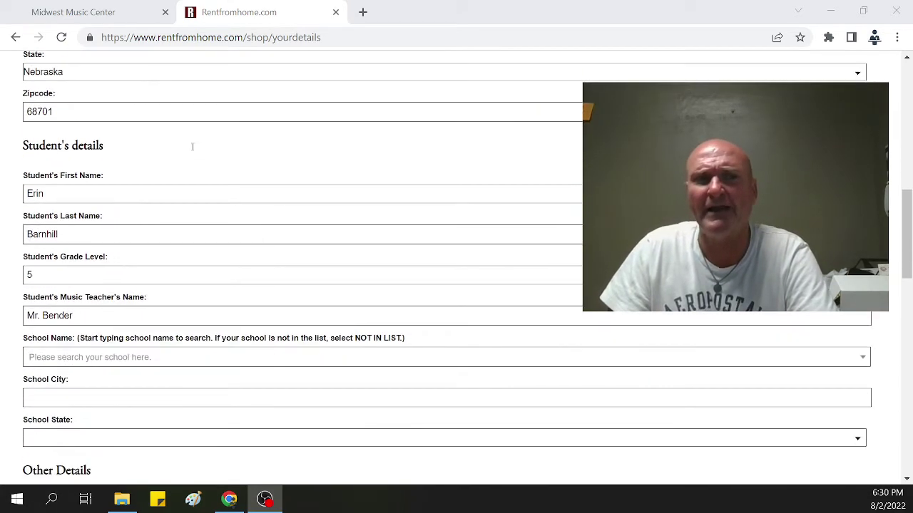
pyautogui.scroll(-1, 191, 147)
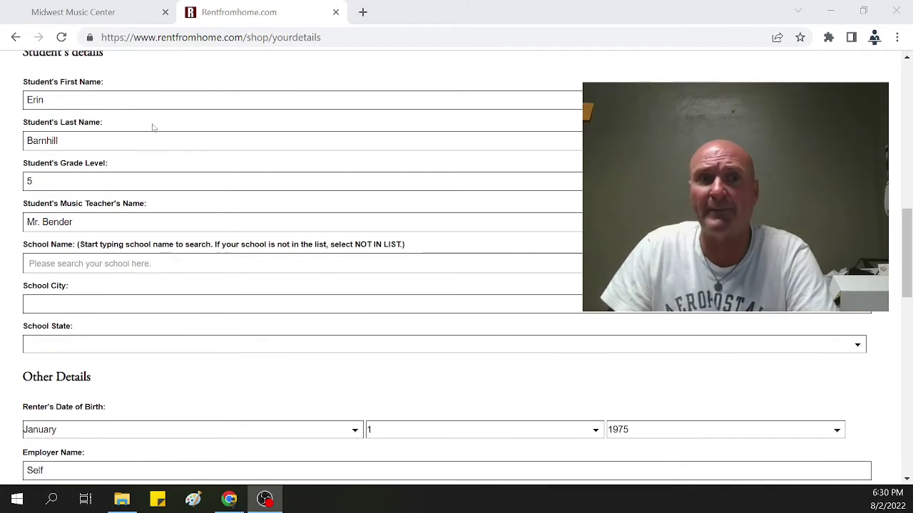
pyautogui.scroll(-1, 136, 143)
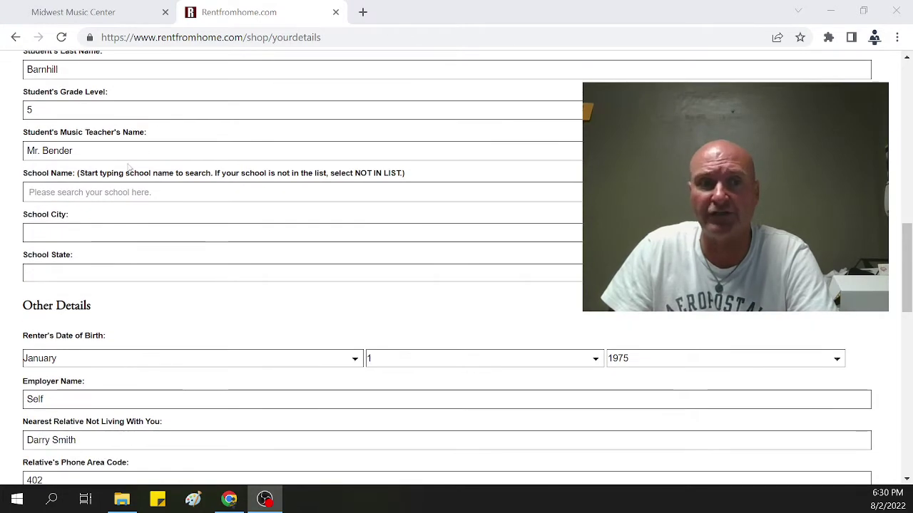
# Step: Search the school list for 'Stanton' and pick Stanton Elementary School, STANTON - NE
pyautogui.scroll(-1, 142, 142)
pyautogui.click(140, 130)
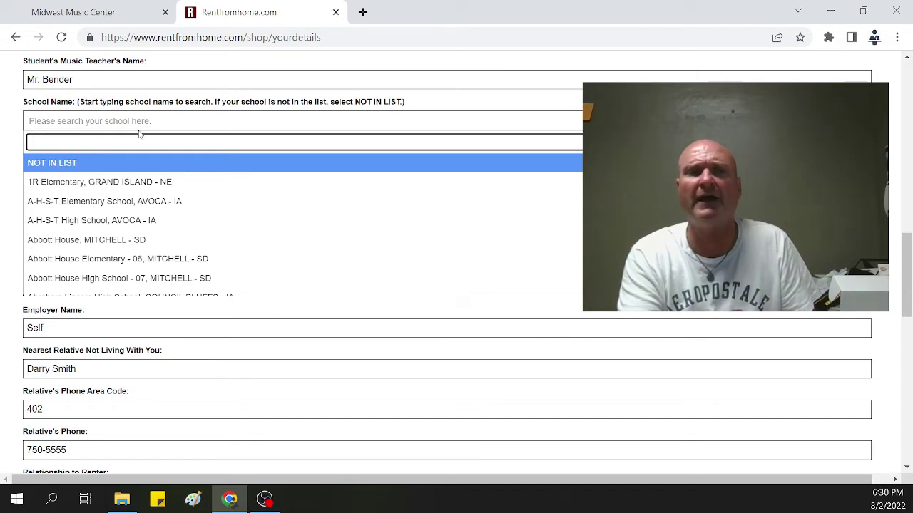
pyautogui.write('Norfolk Mi')
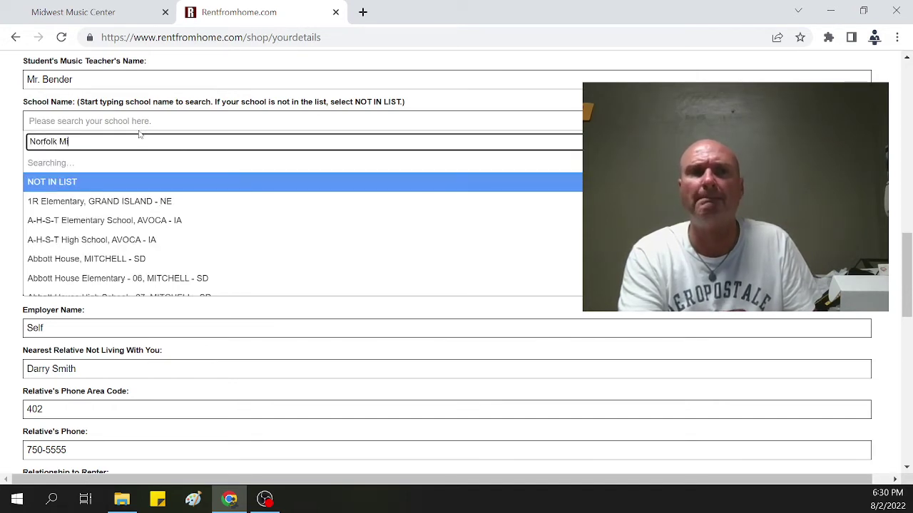
pyautogui.write('ddle School')
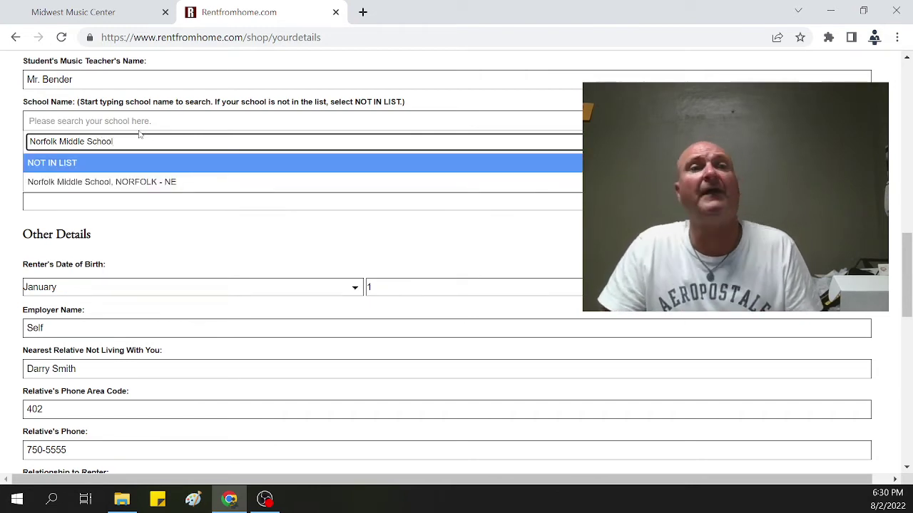
pyautogui.moveTo(129, 145); pyautogui.dragTo(22, 144)
pyautogui.write('Stanton')
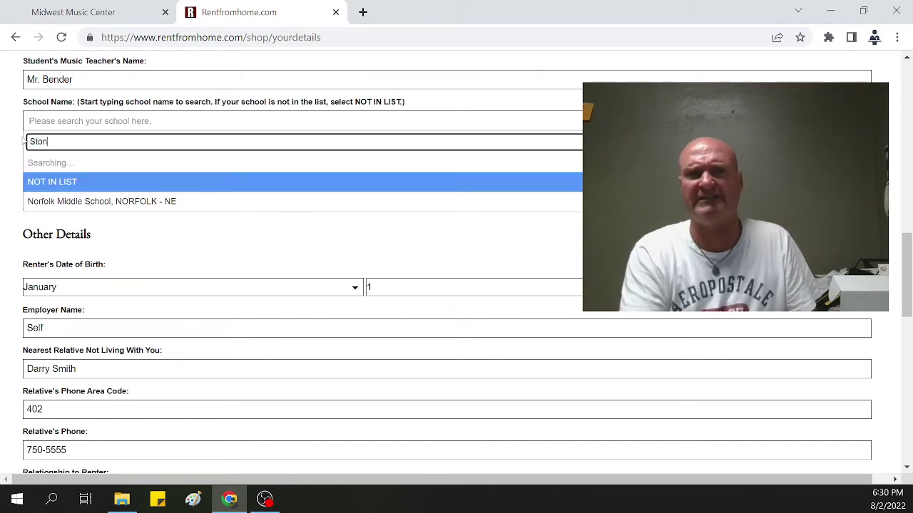
pyautogui.press('BackSpace')
pyautogui.press('BackSpace')
pyautogui.press('BackSpace')
pyautogui.press('BackSpace')
pyautogui.press('BackSpace')
pyautogui.write('atone')
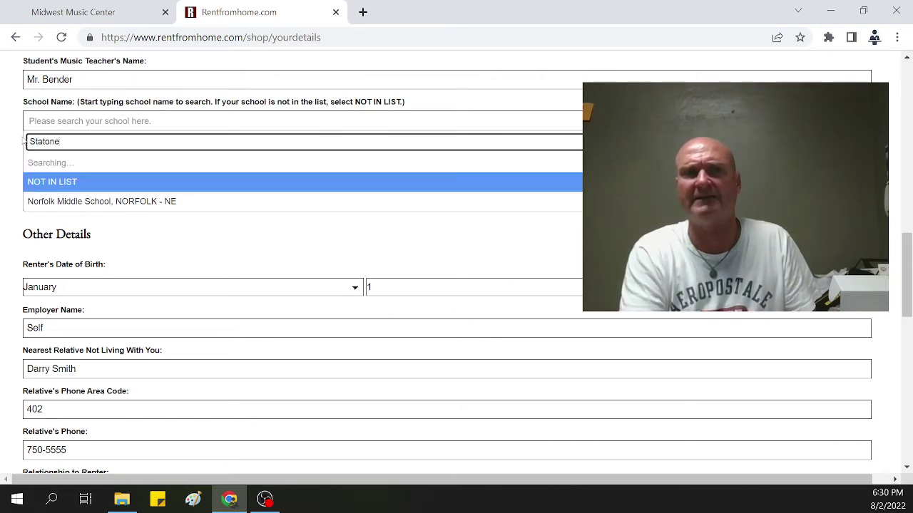
pyautogui.press('BackSpace')
pyautogui.press('BackSpace')
pyautogui.press('BackSpace')
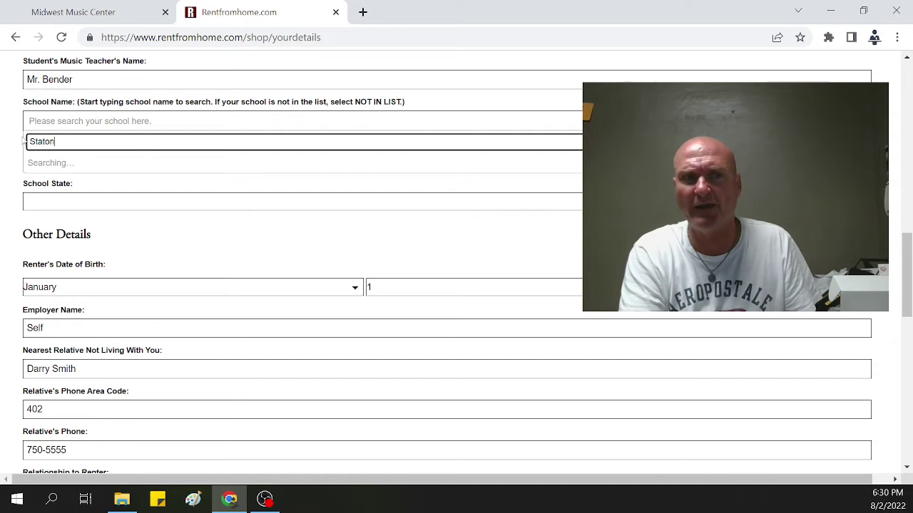
pyautogui.press('Left')
pyautogui.press('Left')
pyautogui.press('Left')
pyautogui.write('n')
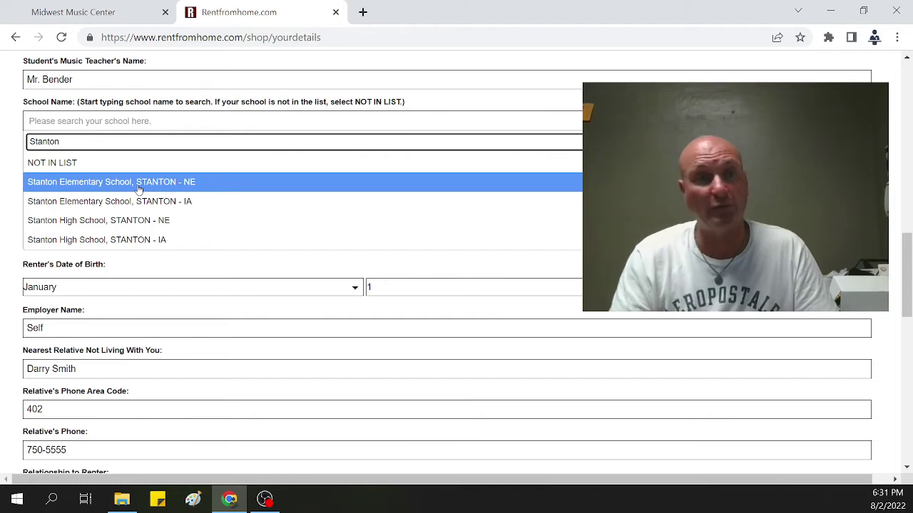
pyautogui.click(138, 188)
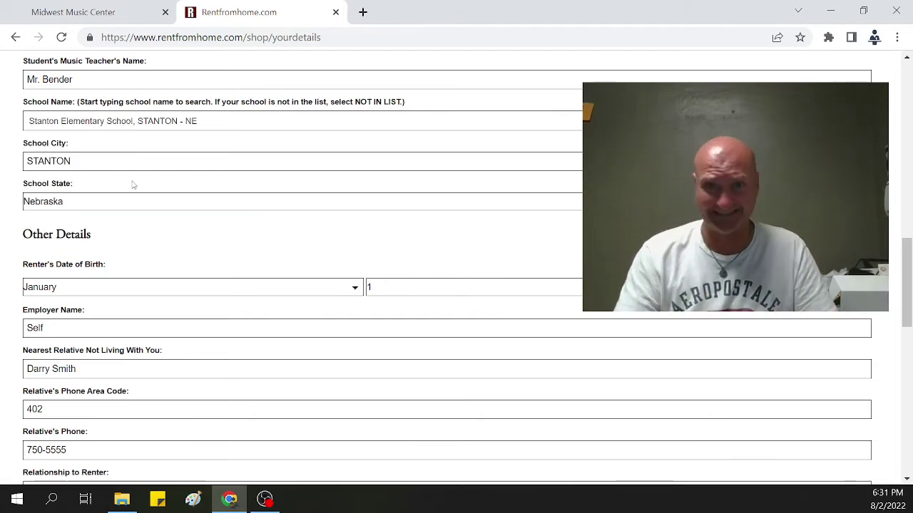
pyautogui.scroll(-2, 135, 186)
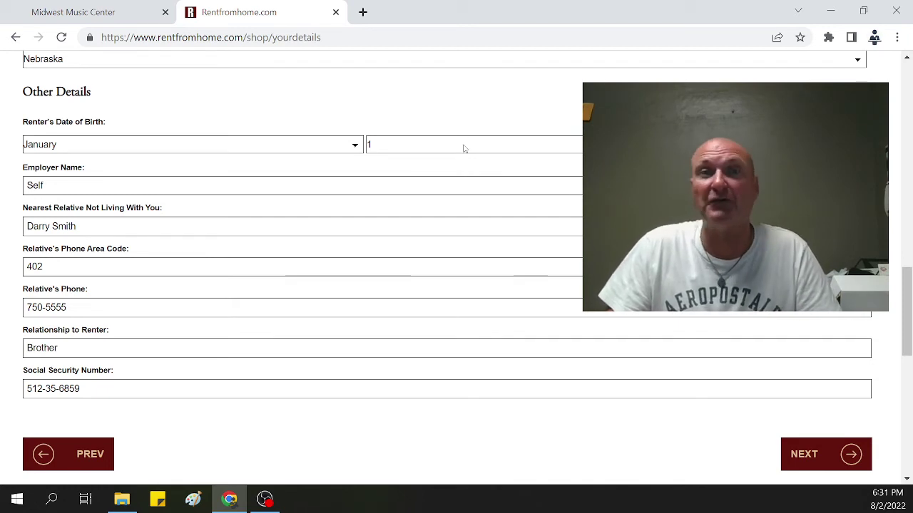
pyautogui.scroll(-1, 465, 148)
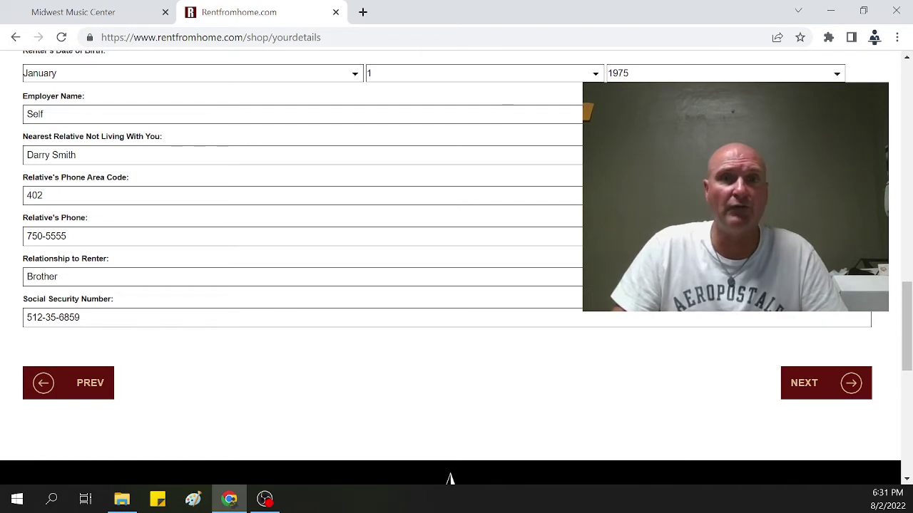
# Step: Submit the details, choose Delivery to Home or Office, and continue to the terms page
pyautogui.click(813, 382)
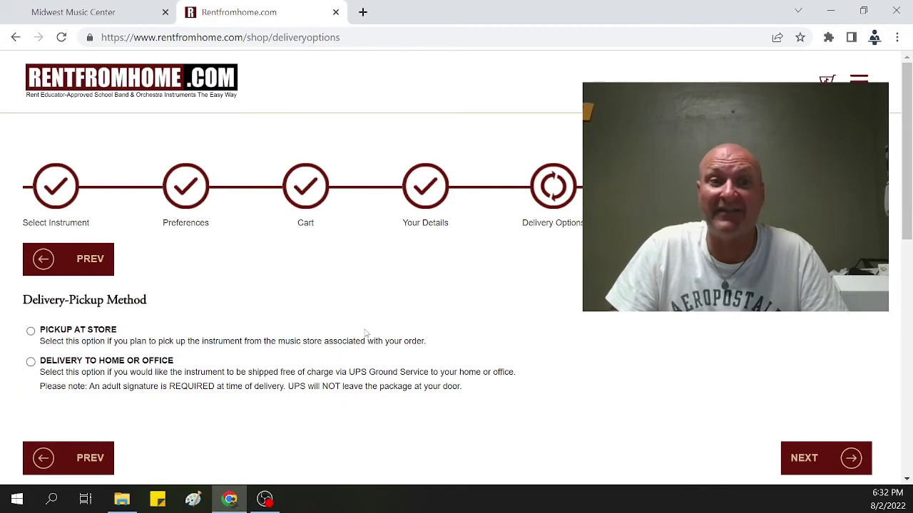
pyautogui.scroll(-1, 366, 333)
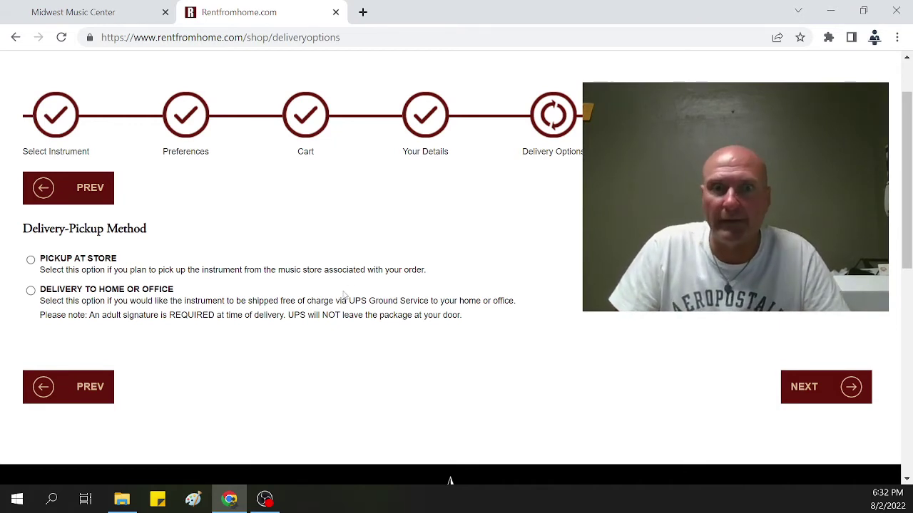
pyautogui.click(31, 291)
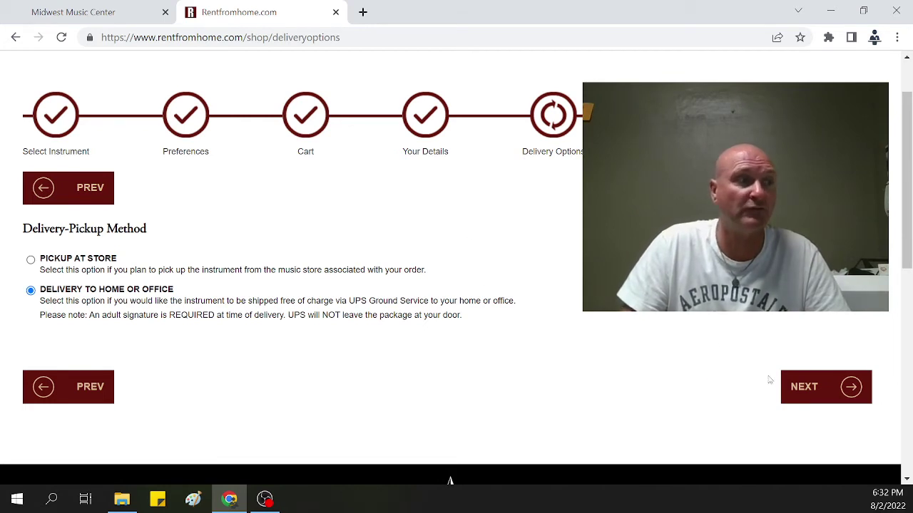
pyautogui.click(813, 395)
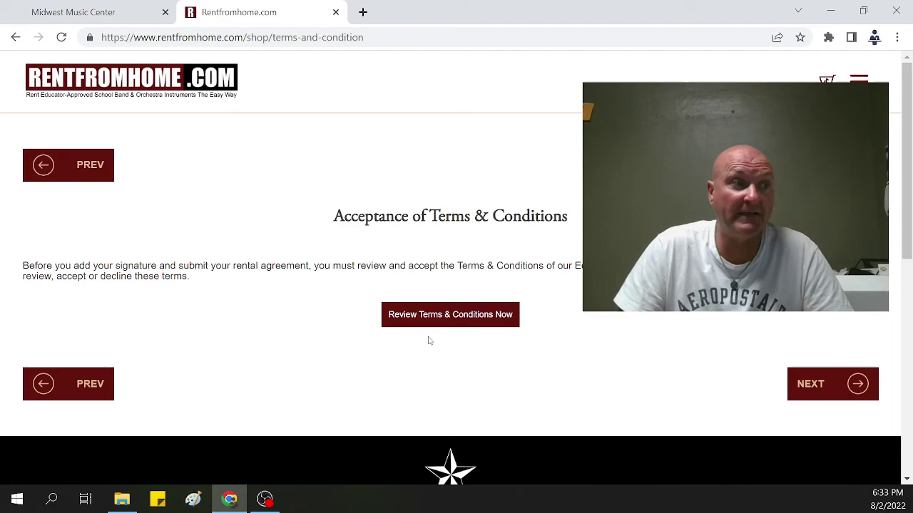
# Step: Expand the full rental terms, read to the end, and accept the Terms & Conditions
pyautogui.click(452, 317)
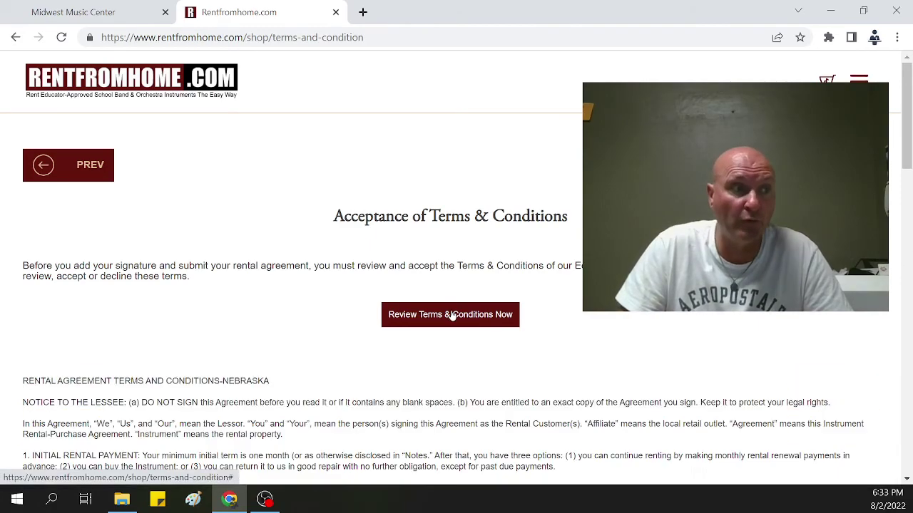
pyautogui.scroll(-3, 450, 320)
pyautogui.scroll(-4, 437, 330)
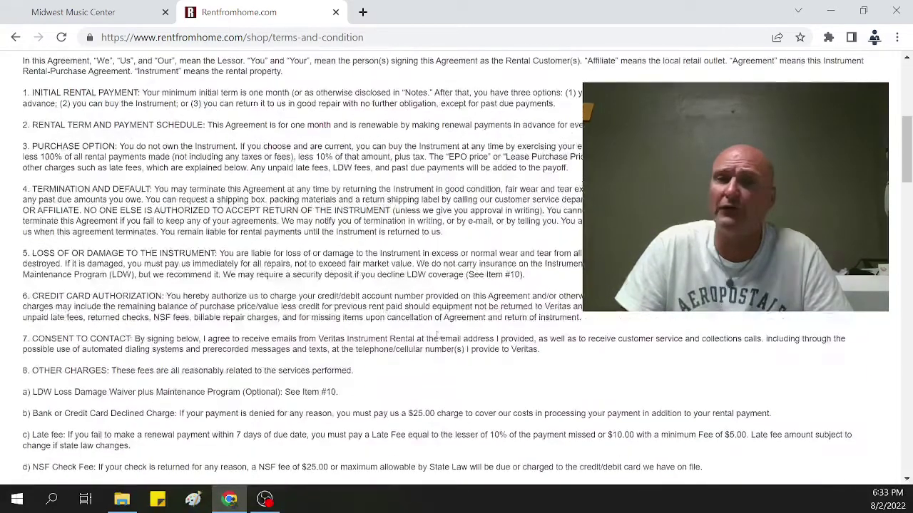
pyautogui.scroll(-1, 438, 336)
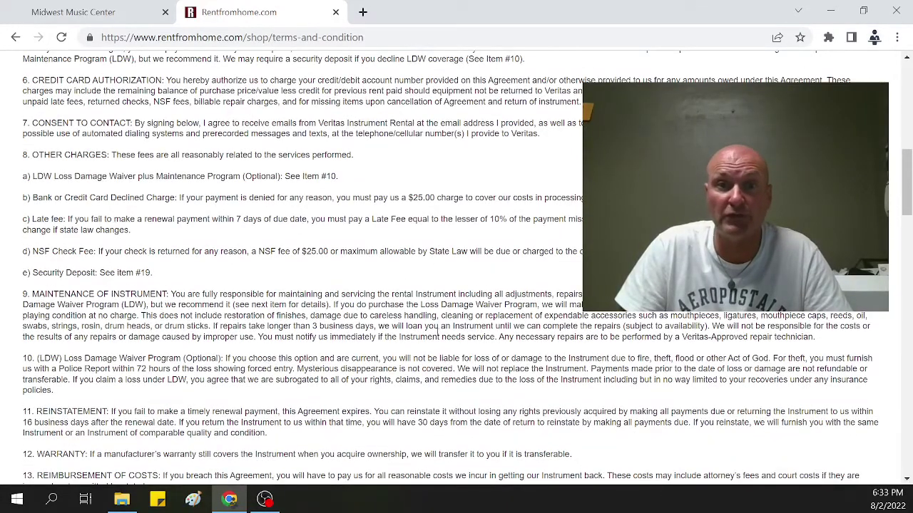
pyautogui.scroll(-1, 438, 330)
pyautogui.scroll(-1, 473, 272)
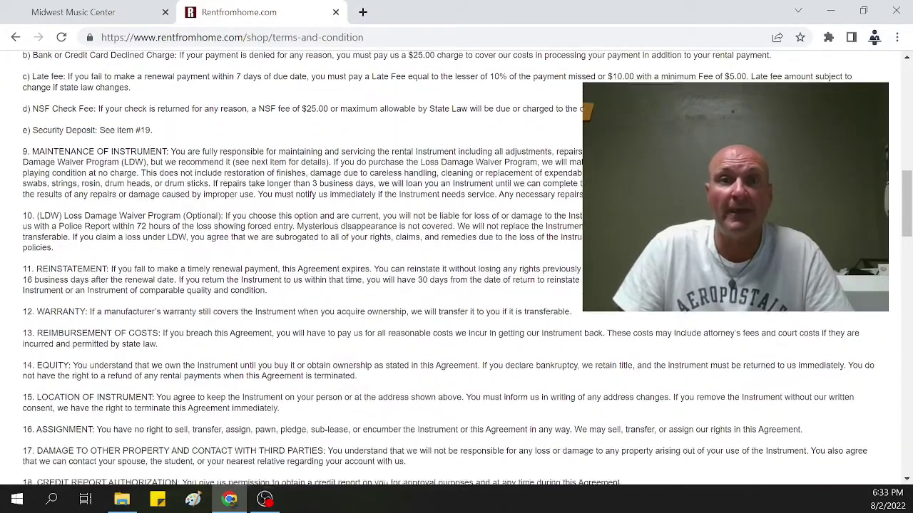
pyautogui.scroll(-1, 473, 272)
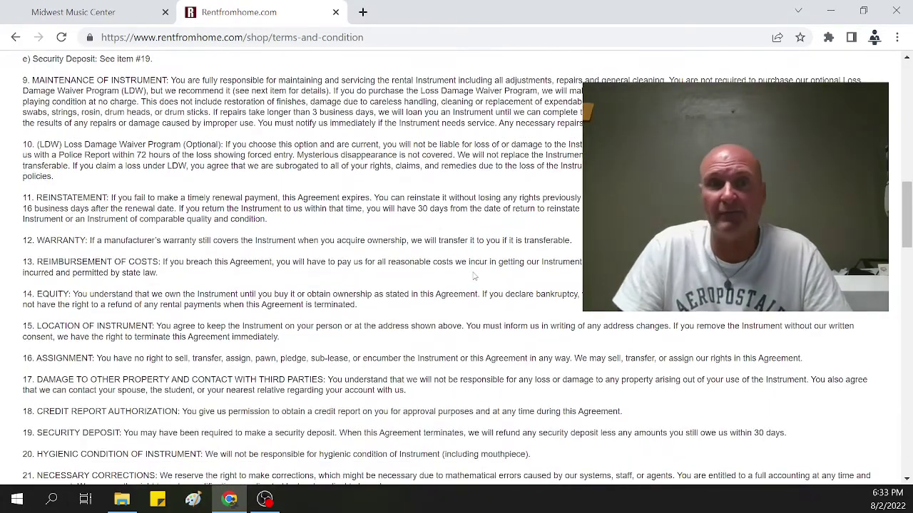
pyautogui.scroll(-10, 473, 276)
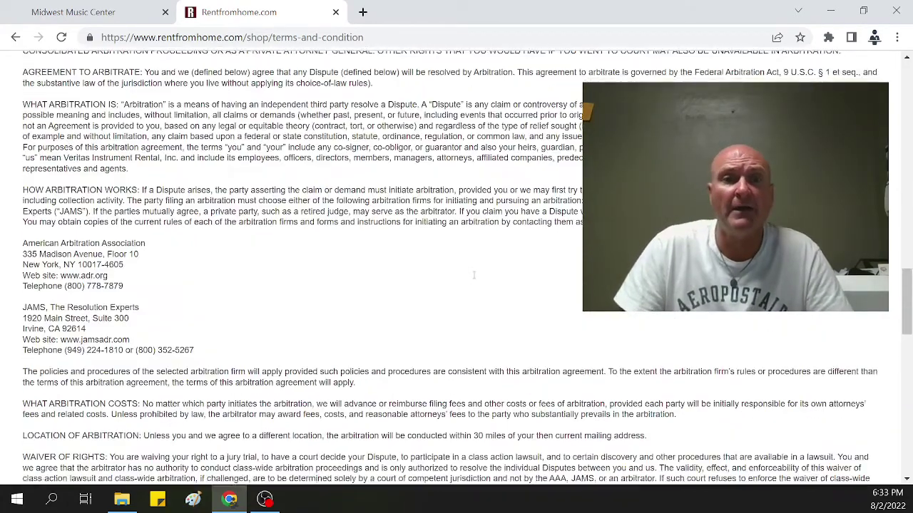
pyautogui.scroll(-10, 474, 276)
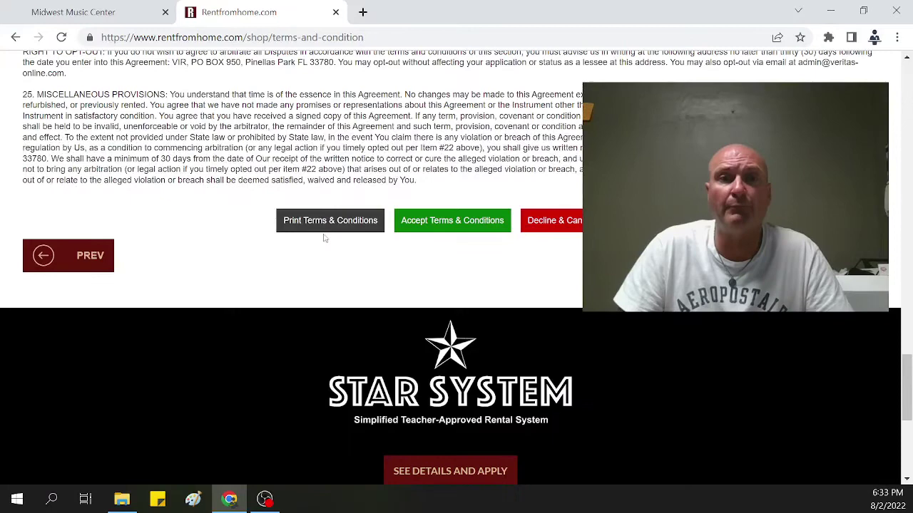
pyautogui.click(452, 225)
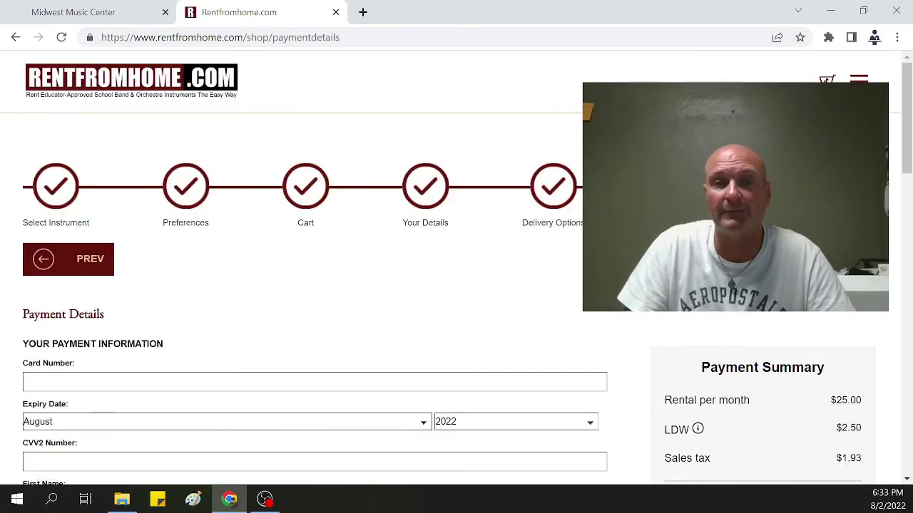
# Step: Tick the Enroll in AutoPay? checkbox on the Payment Details form
pyautogui.scroll(-3, 257, 267)
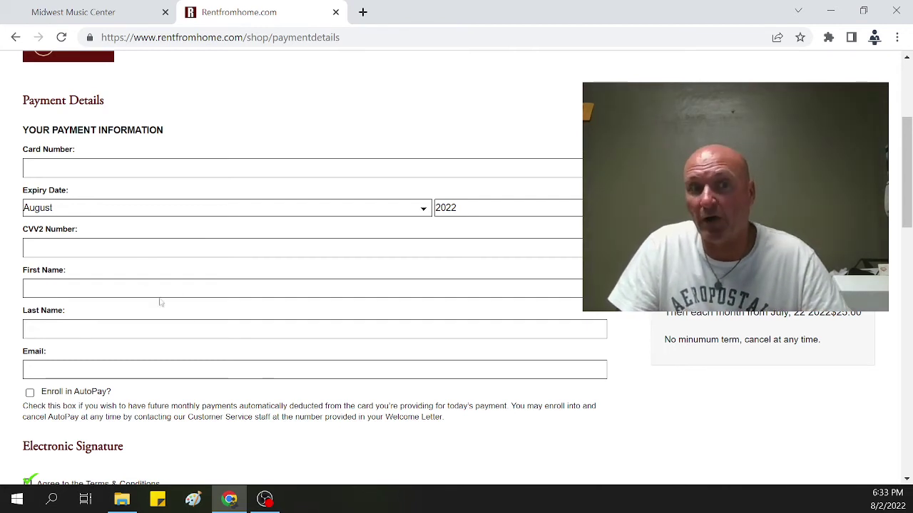
pyautogui.scroll(-1, 180, 326)
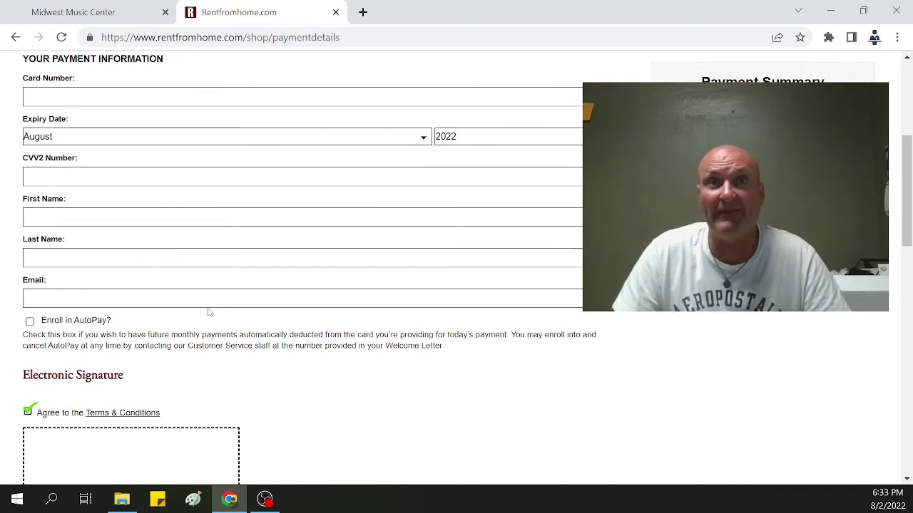
pyautogui.scroll(-1, 203, 315)
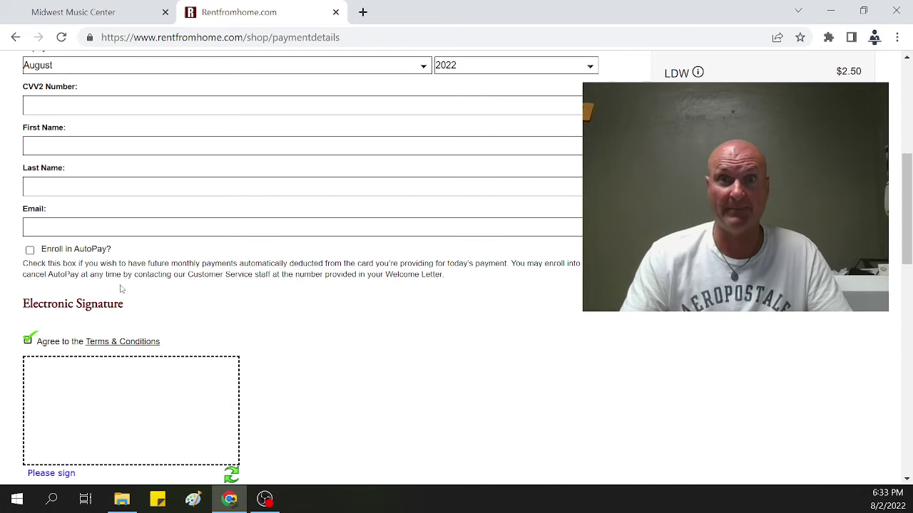
pyautogui.click(30, 250)
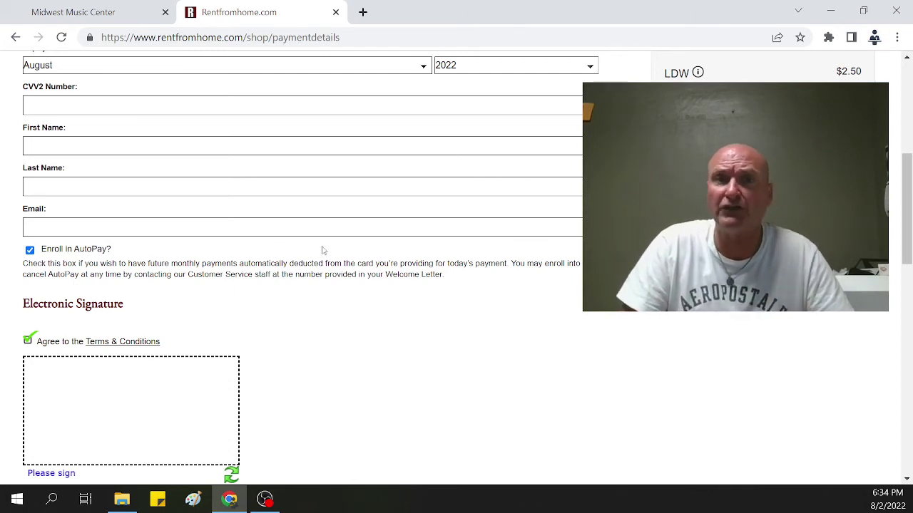
pyautogui.scroll(-1, 325, 250)
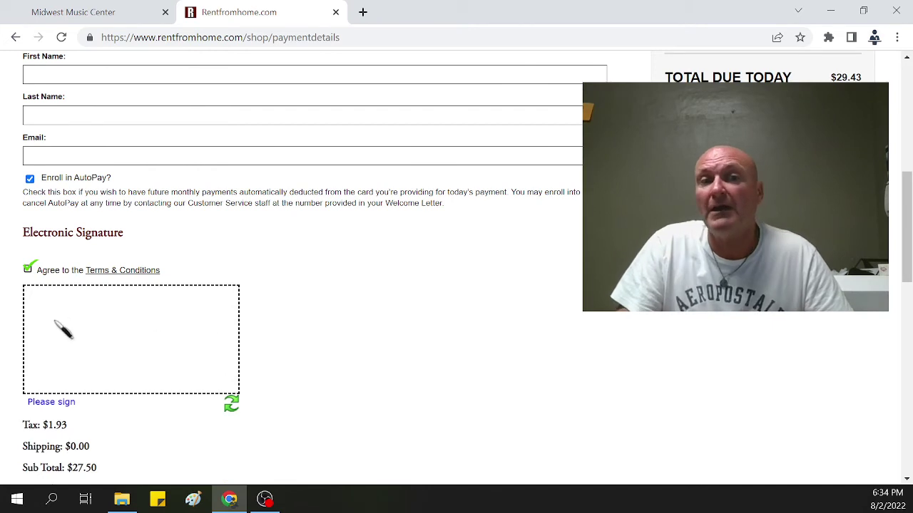
# Step: Draw a handwritten signature in the electronic signature box and scroll to Pay Now
pyautogui.moveTo(61, 323); pyautogui.dragTo(43, 358)
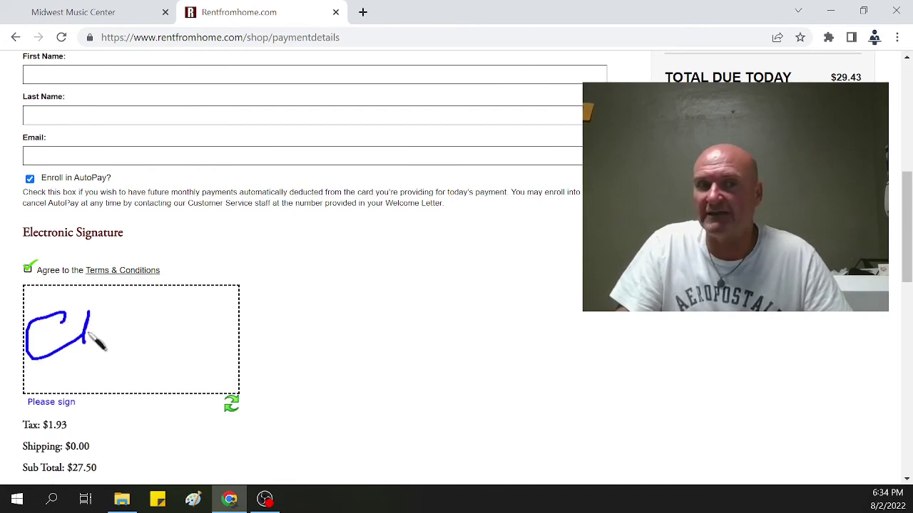
pyautogui.moveTo(89, 333); pyautogui.dragTo(192, 345)
pyautogui.scroll(-3, 300, 318)
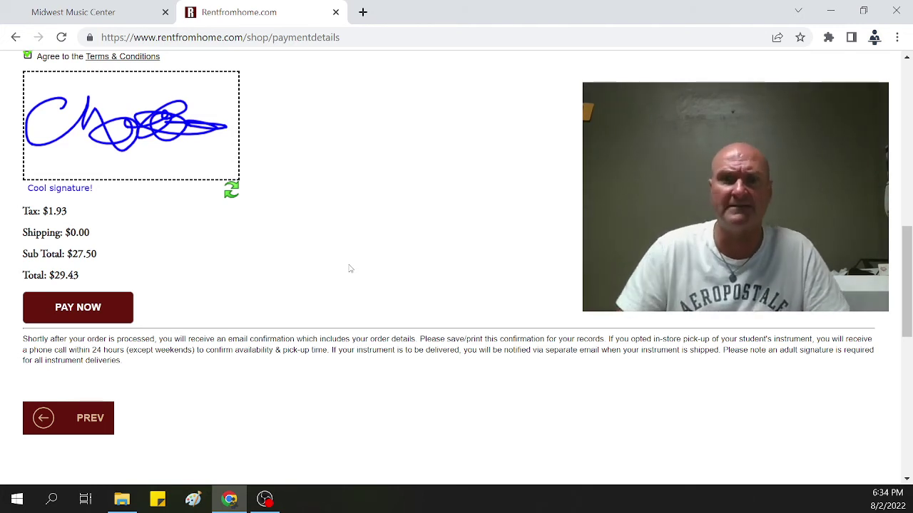
# Step: Browse Online Shopping > Tradition of Excellence books on Midwest Music Center, then return to RentFromHome
pyautogui.click(130, 15)
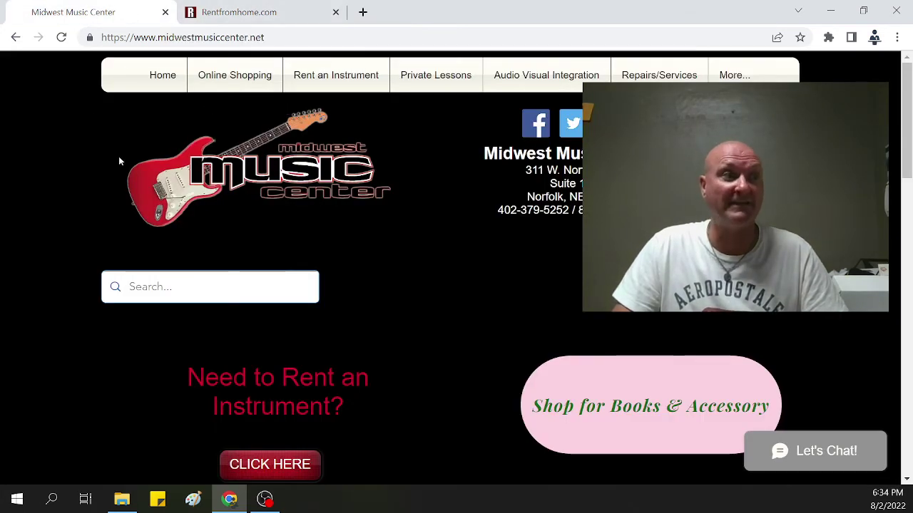
pyautogui.moveTo(735, 197); pyautogui.dragTo(642, 360)
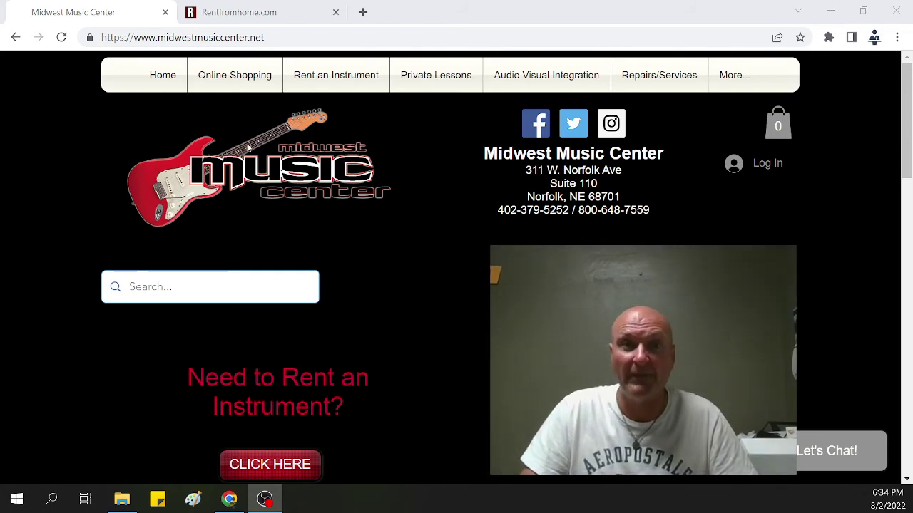
pyautogui.moveTo(250, 78)
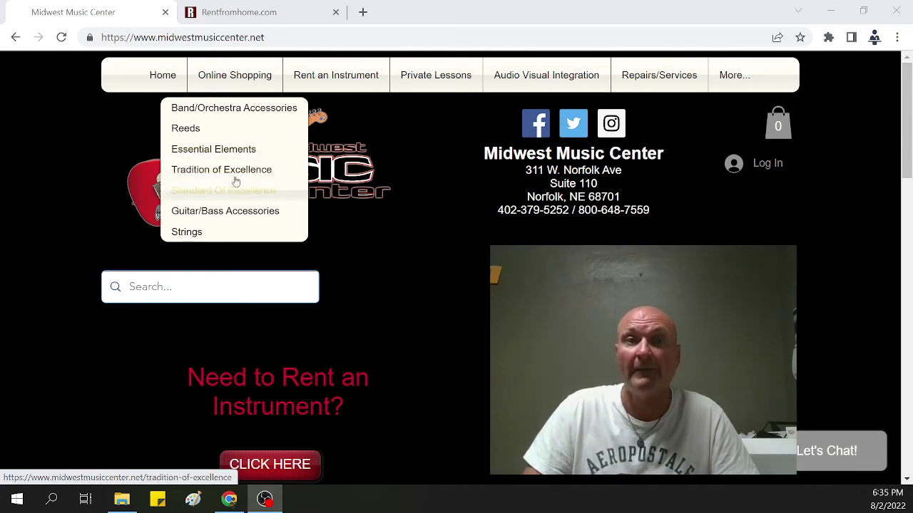
pyautogui.click(234, 173)
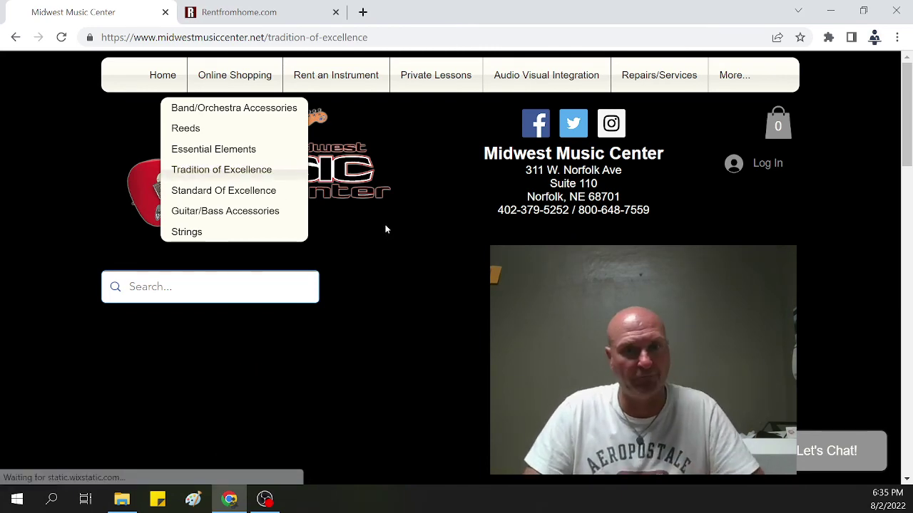
pyautogui.scroll(-3, 388, 225)
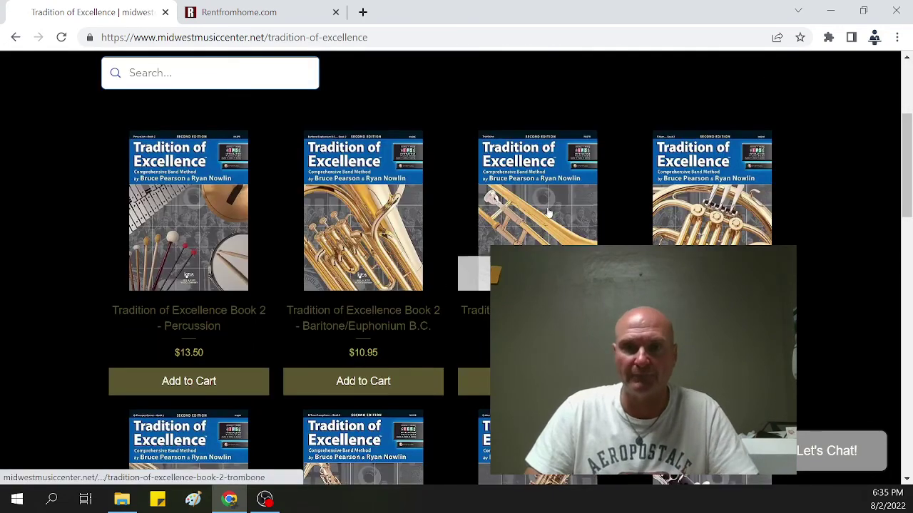
pyautogui.scroll(-10, 387, 225)
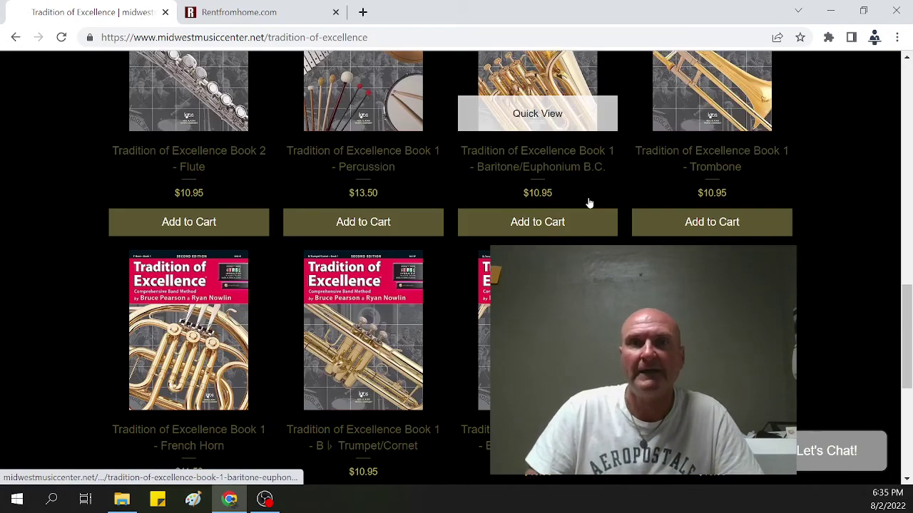
pyautogui.scroll(-3, 542, 203)
pyautogui.scroll(5, 465, 210)
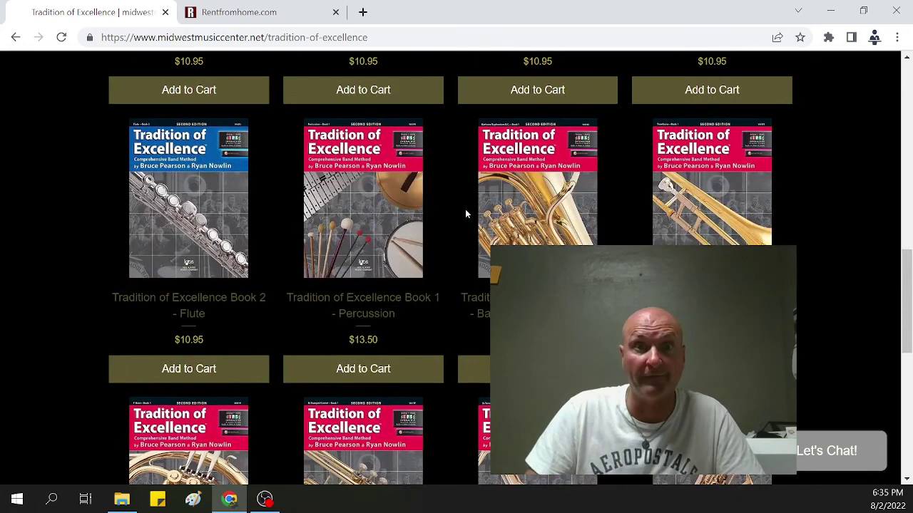
pyautogui.scroll(10, 465, 211)
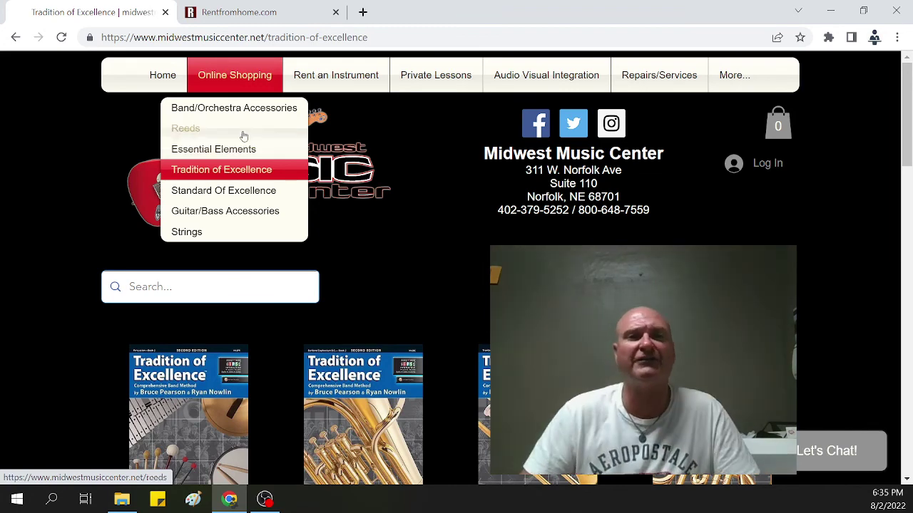
pyautogui.hotkey('ctrl', 'Tab')
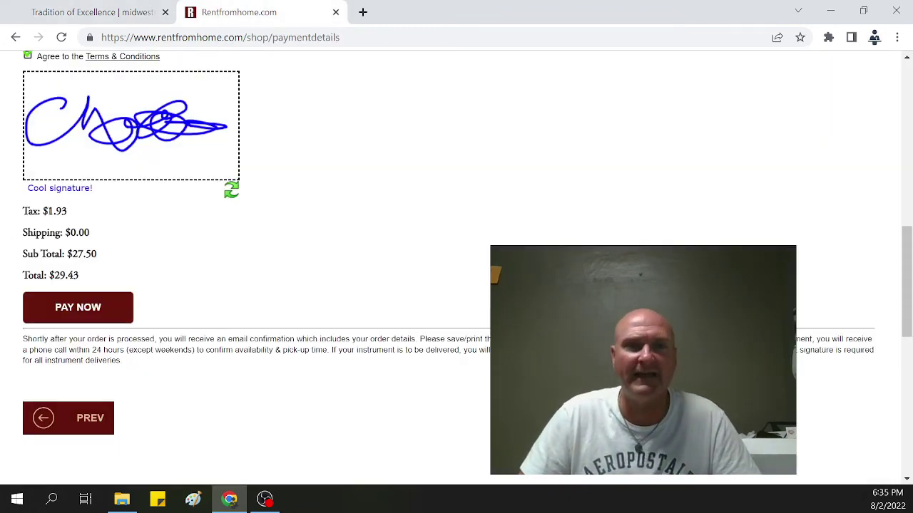
pyautogui.click(354, 37)
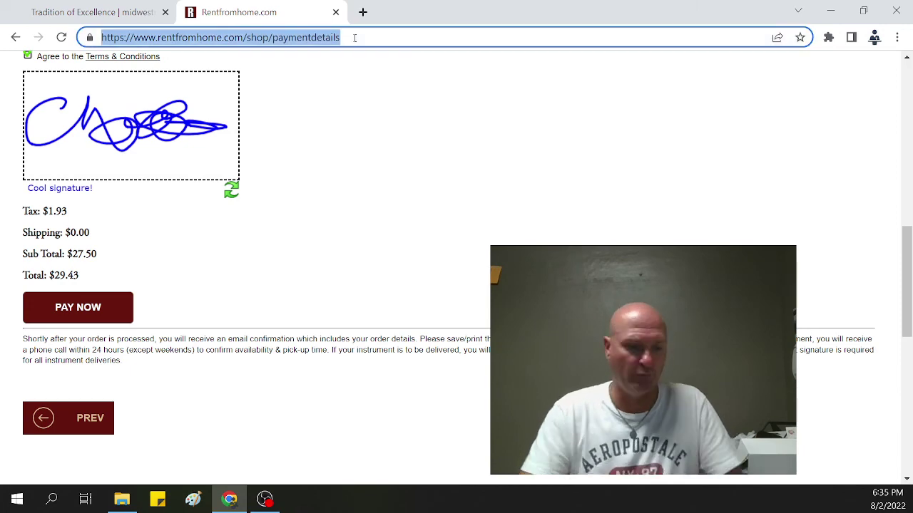
pyautogui.write('www.rentfr')
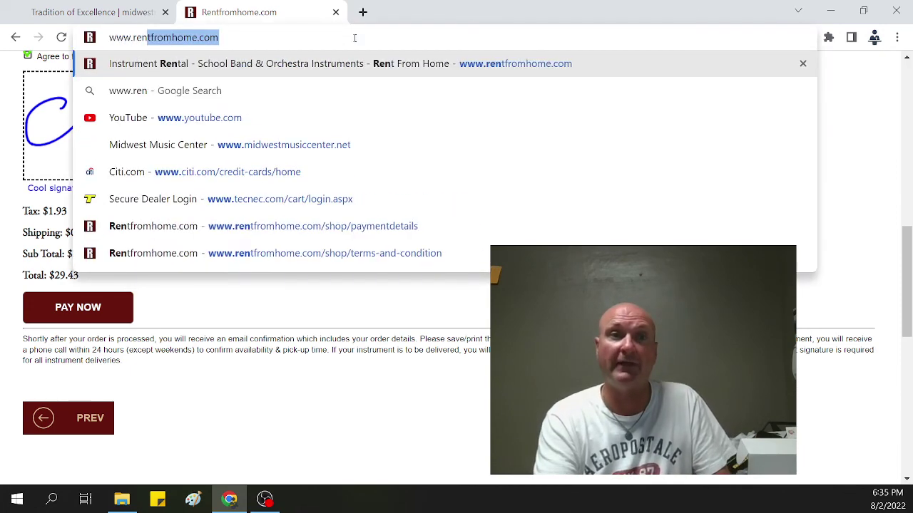
pyautogui.press('BackSpace')
pyautogui.press('BackSpace')
pyautogui.write('romhome')
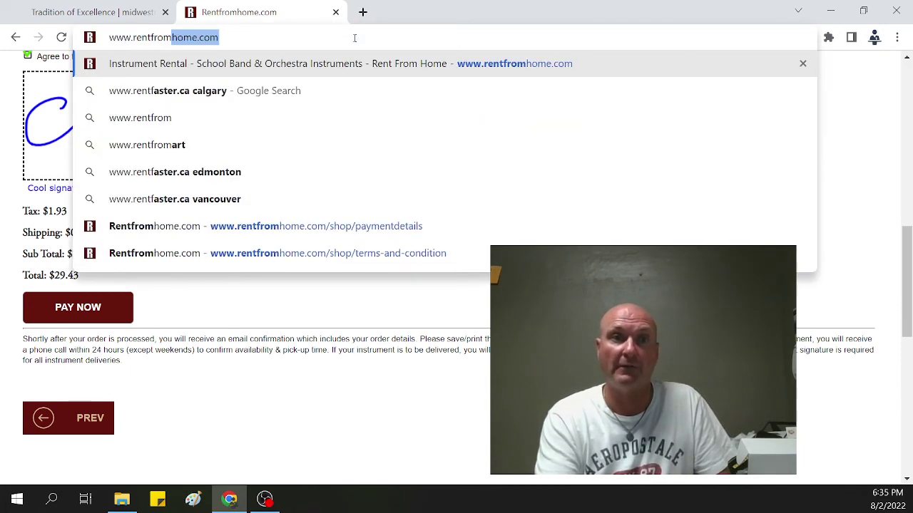
pyautogui.write('.com')
pyautogui.press('Return')
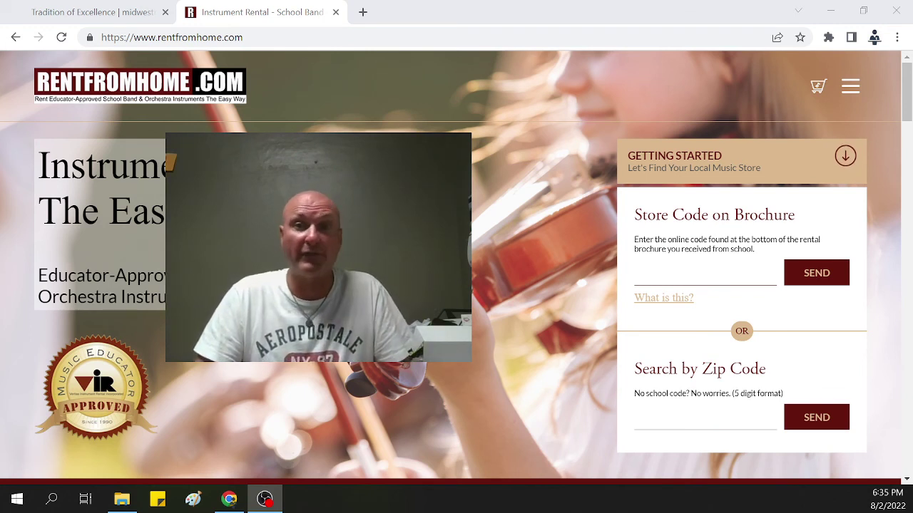
pyautogui.click(744, 280)
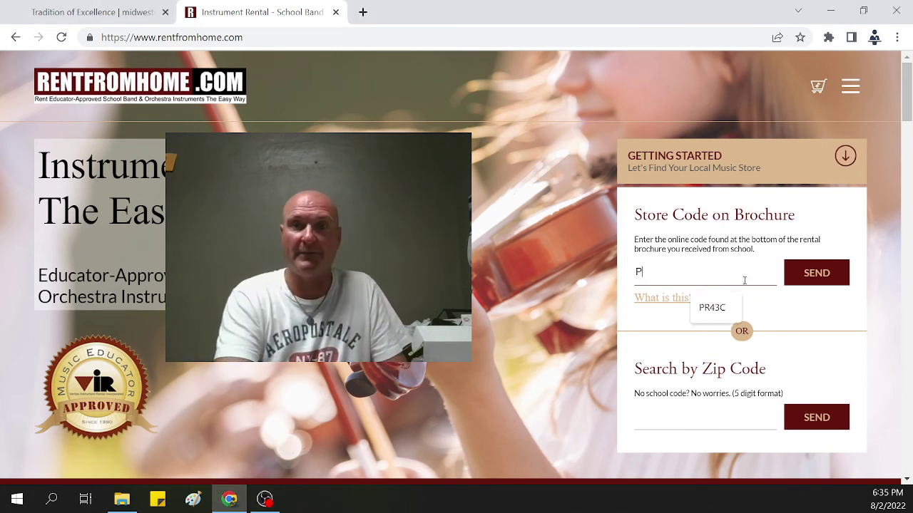
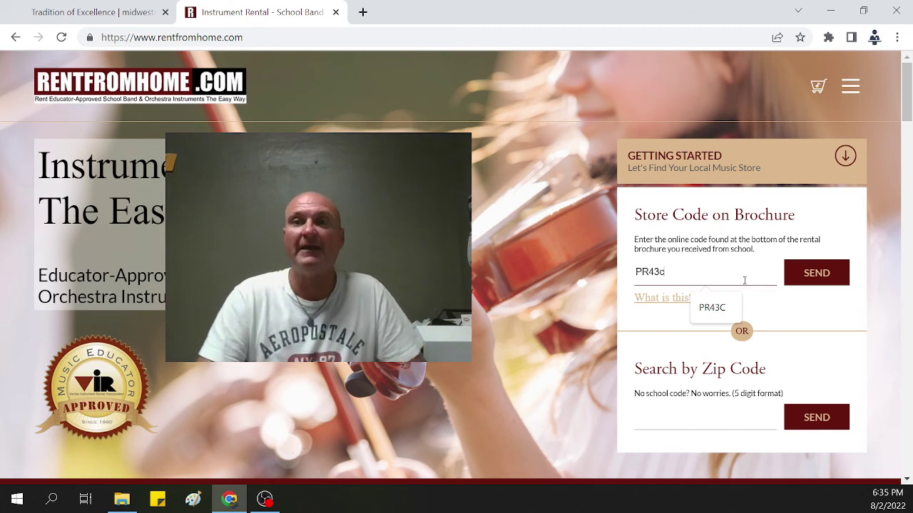